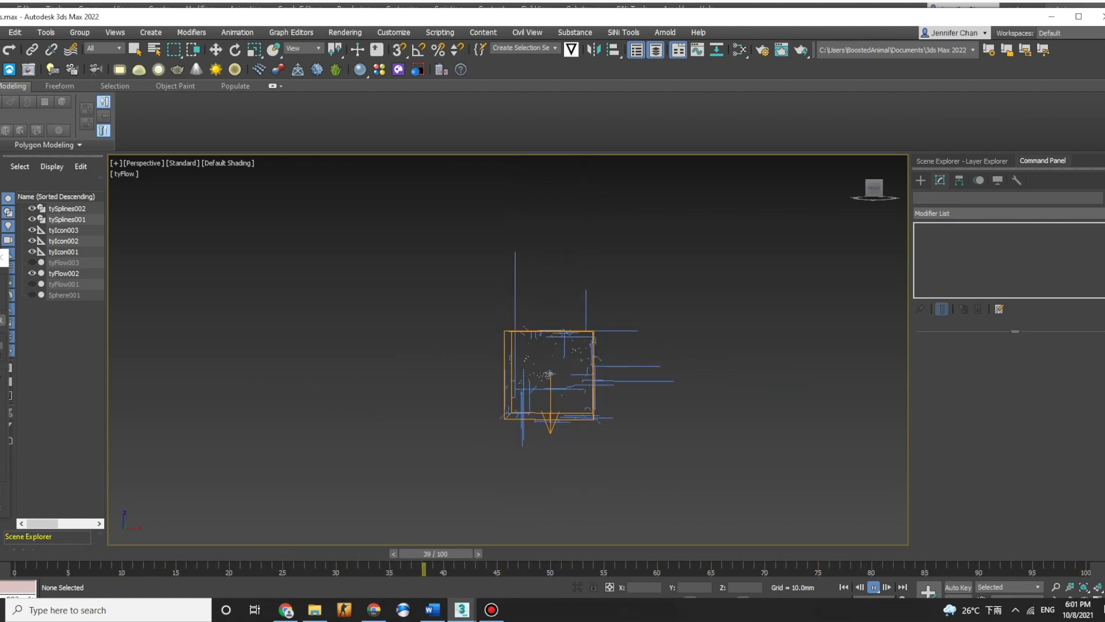
# Hide the existing splines, icons and tyFlow002 so that every object in the scene is hidden.
pyautogui.press('w')
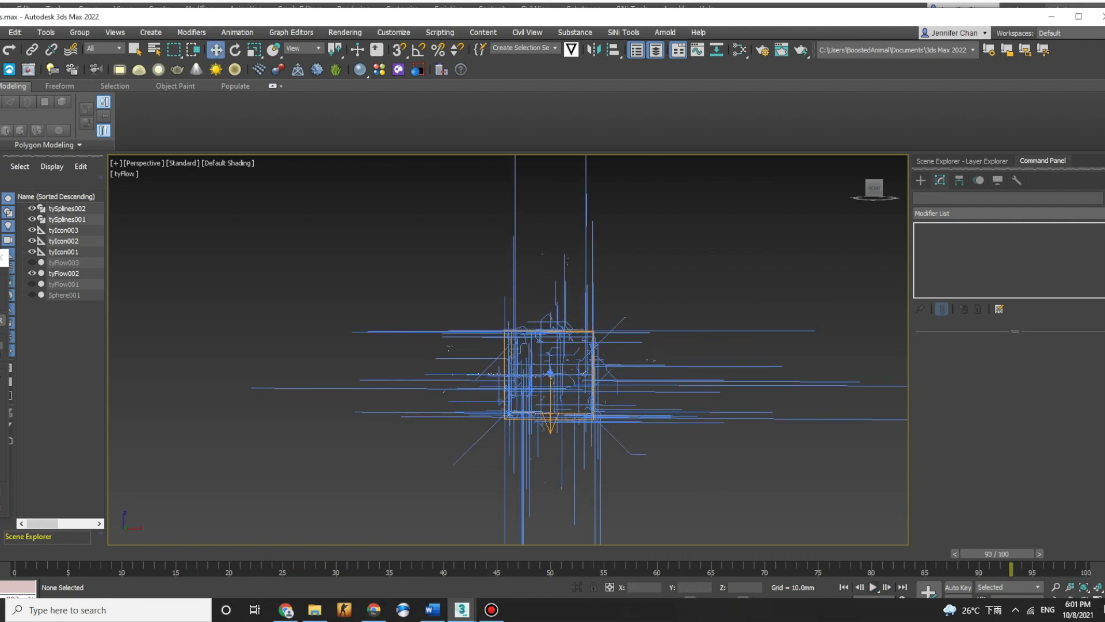
pyautogui.click(32, 251)
pyautogui.click(32, 231)
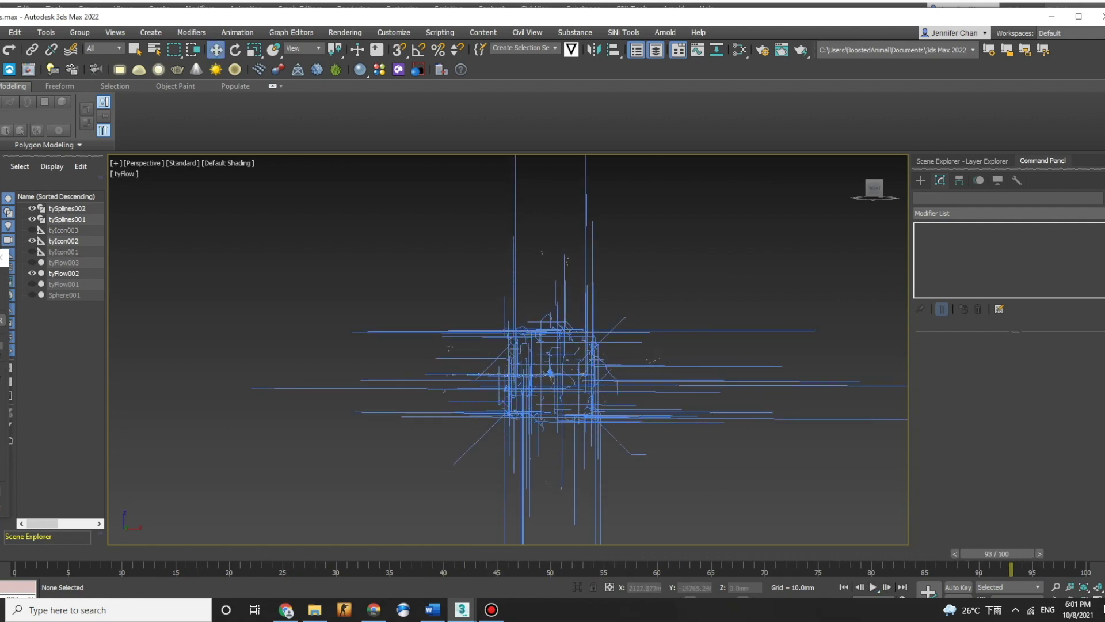
pyautogui.click(32, 219)
pyautogui.click(32, 208)
pyautogui.click(32, 273)
pyautogui.click(32, 240)
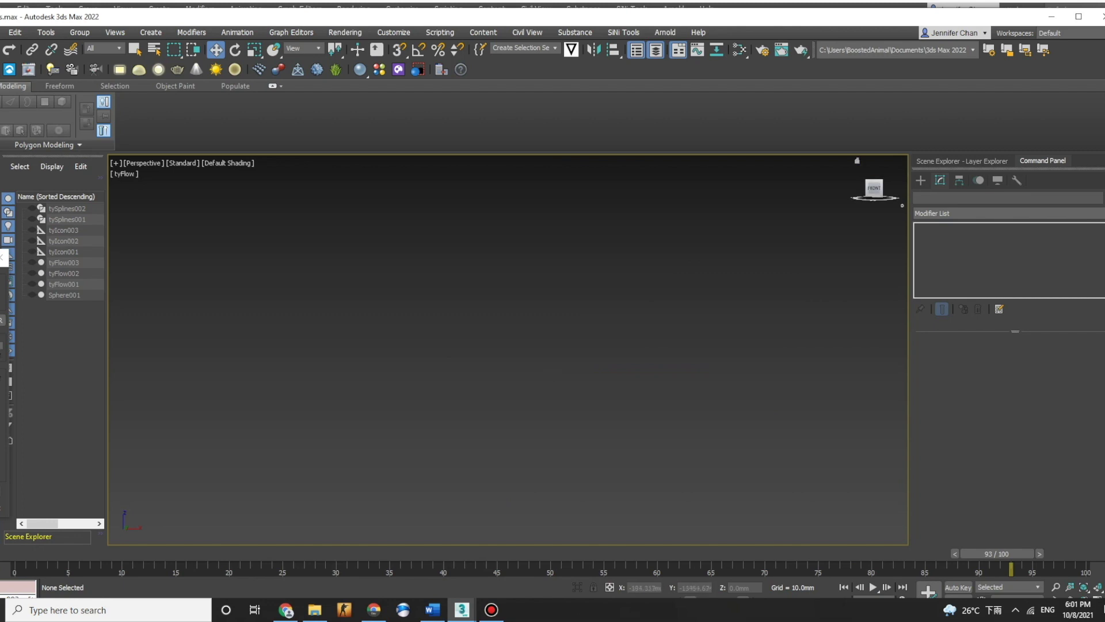
# Reset the viewport to its home view and create a new tyFlow object near the grid's centre.
pyautogui.click(857, 161)
pyautogui.click(921, 180)
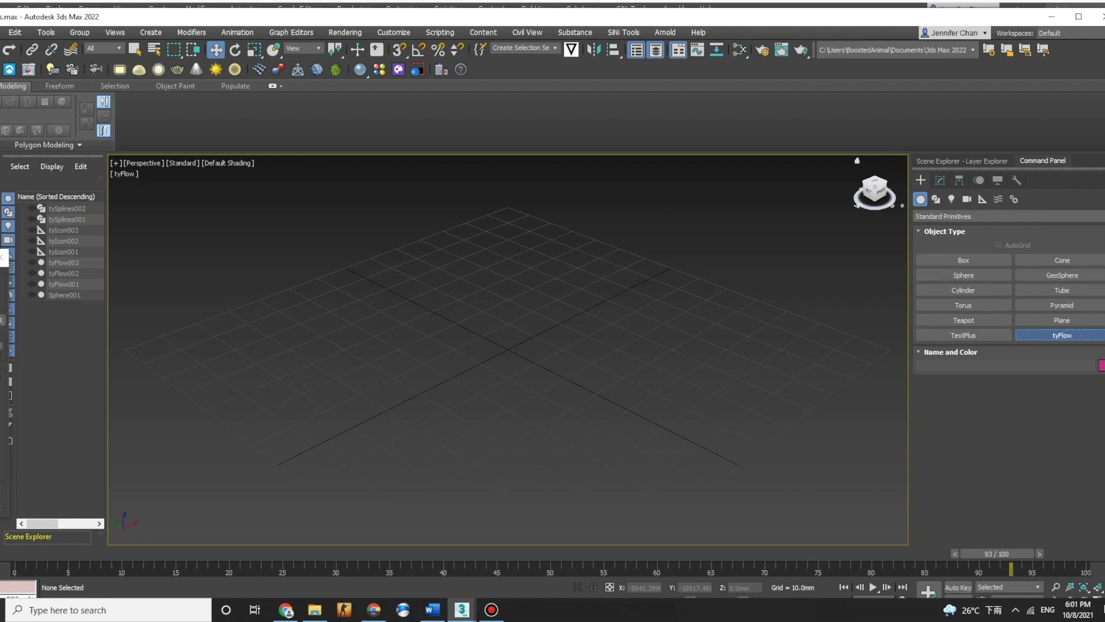
pyautogui.click(1062, 335)
pyautogui.click(510, 350)
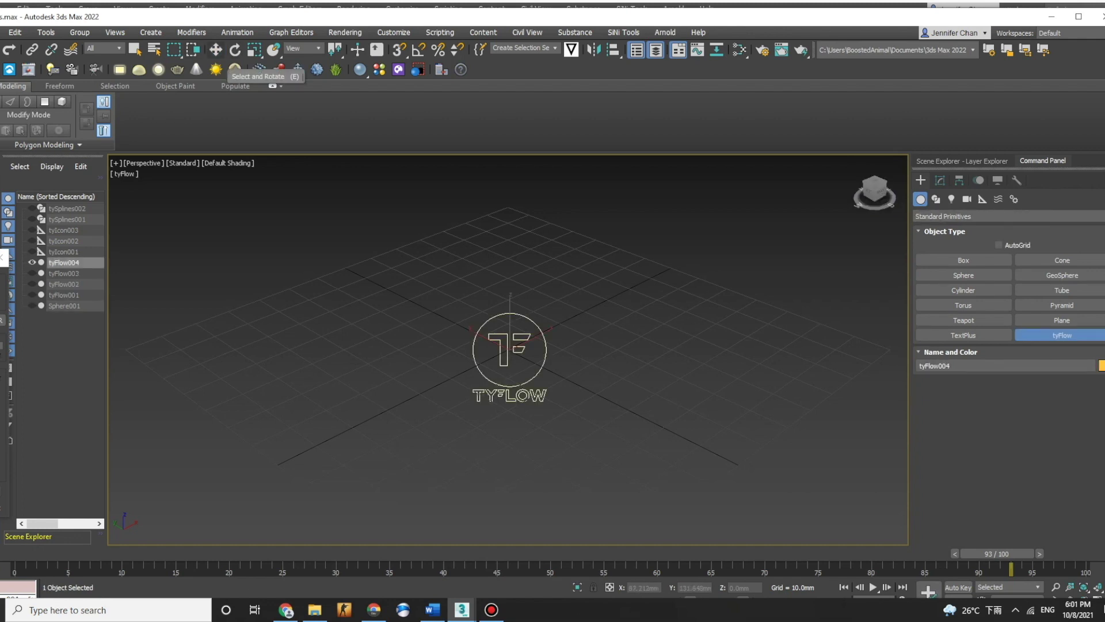
# Set the new tyFlow object's absolute world position to X 0, Y 0 and Z 0 mm.
pyautogui.rightClick(216, 49)
pyautogui.write('0.0mm')
pyautogui.press('Tab')
pyautogui.write('0')
pyautogui.press('Tab')
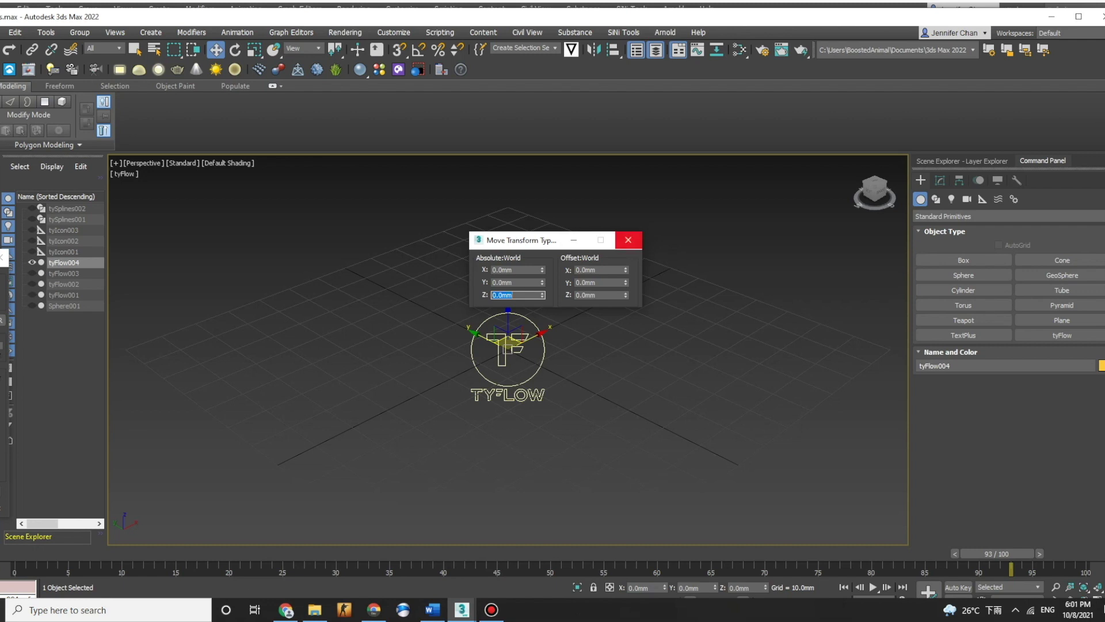
pyautogui.click(628, 239)
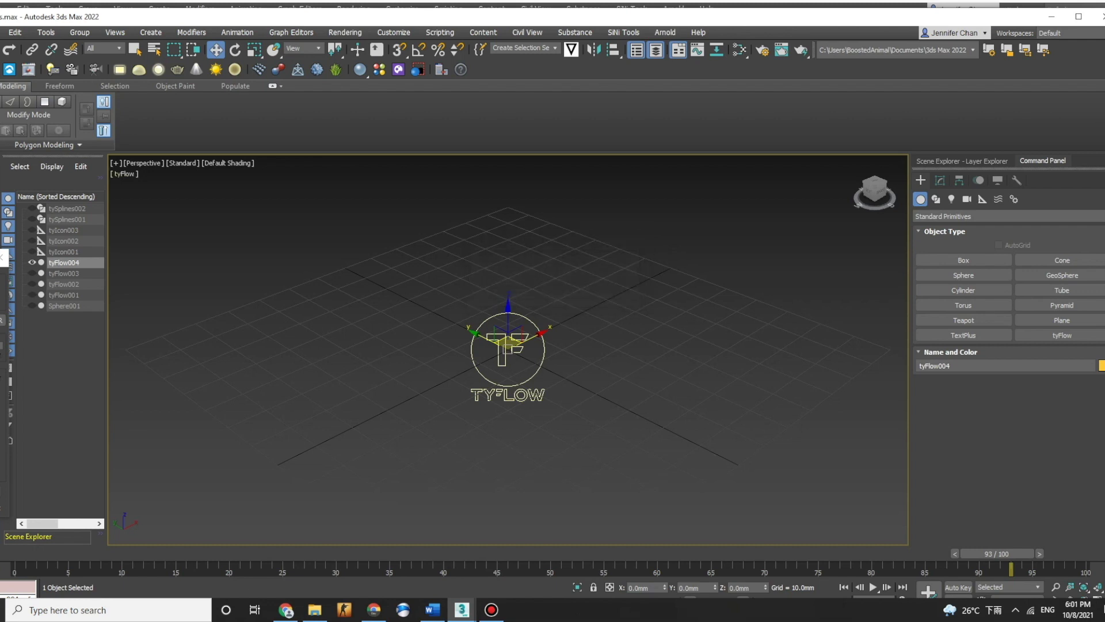
# Open the editor for tyFlow004, then narrow its window and move it clear of the flow icon.
pyautogui.click(124, 173)
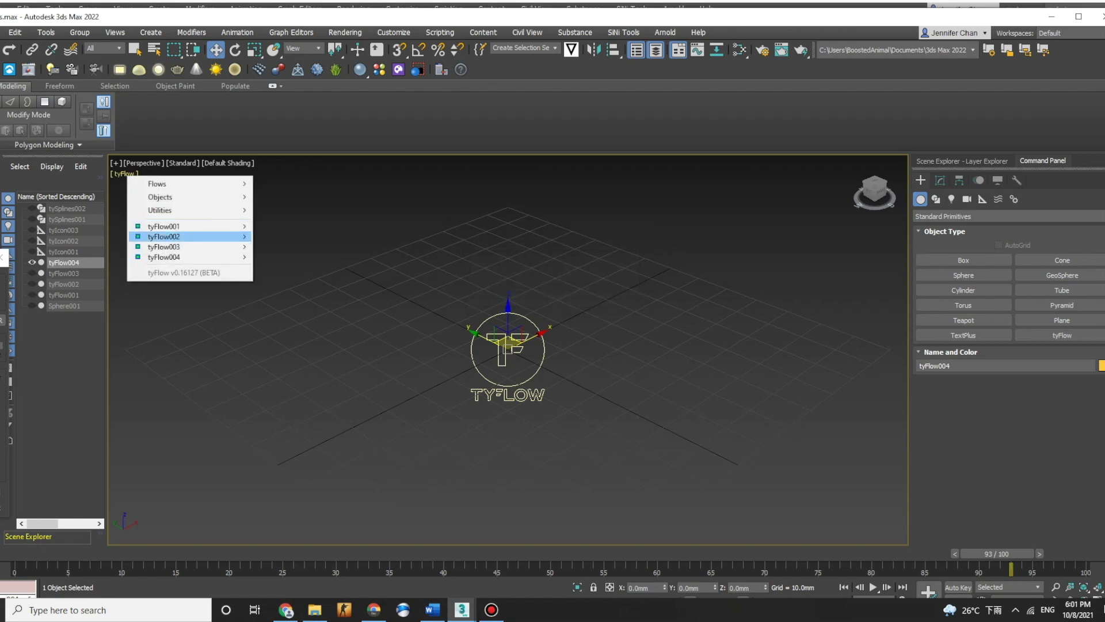
pyautogui.moveTo(190, 257)
pyautogui.click(283, 398)
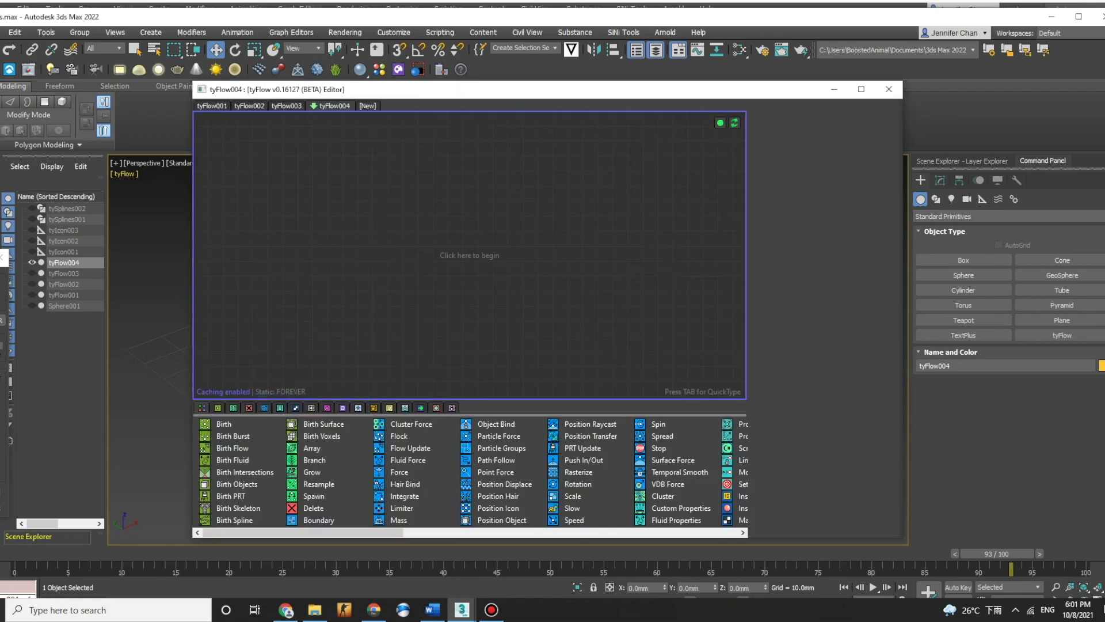
pyautogui.moveTo(193, 251); pyautogui.dragTo(479, 248)
pyautogui.moveTo(671, 89); pyautogui.dragTo(251, 65)
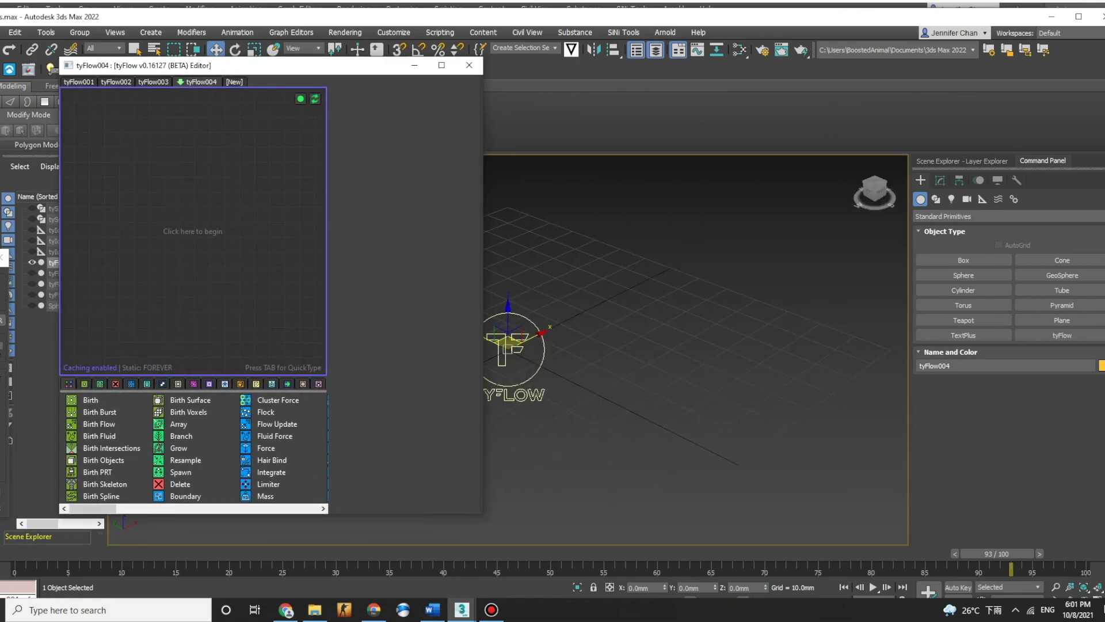
# Create a new event with a Birth operator and arrange the editor window and event node.
pyautogui.click(91, 400)
pyautogui.moveTo(91, 400); pyautogui.dragTo(225, 230)
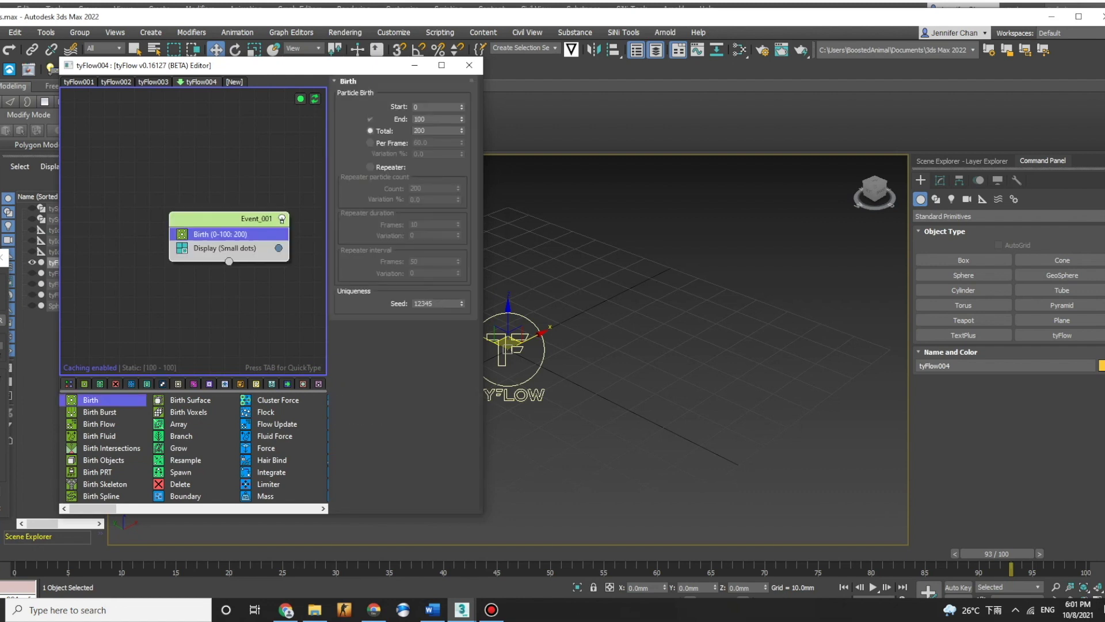
pyautogui.moveTo(230, 65); pyautogui.dragTo(164, 61)
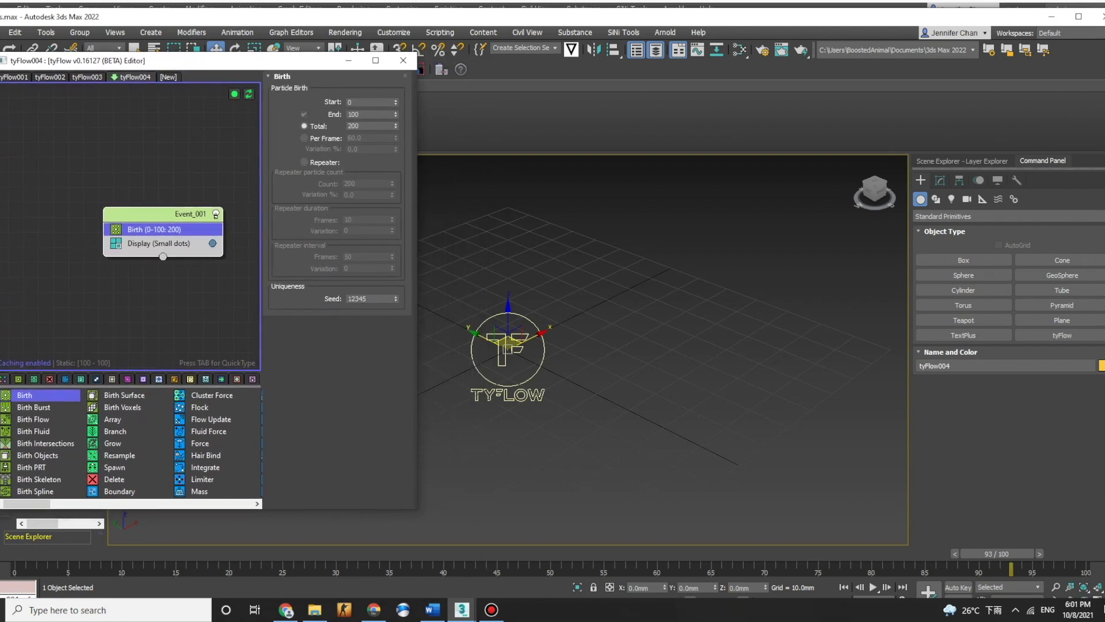
pyautogui.moveTo(150, 213); pyautogui.dragTo(130, 204)
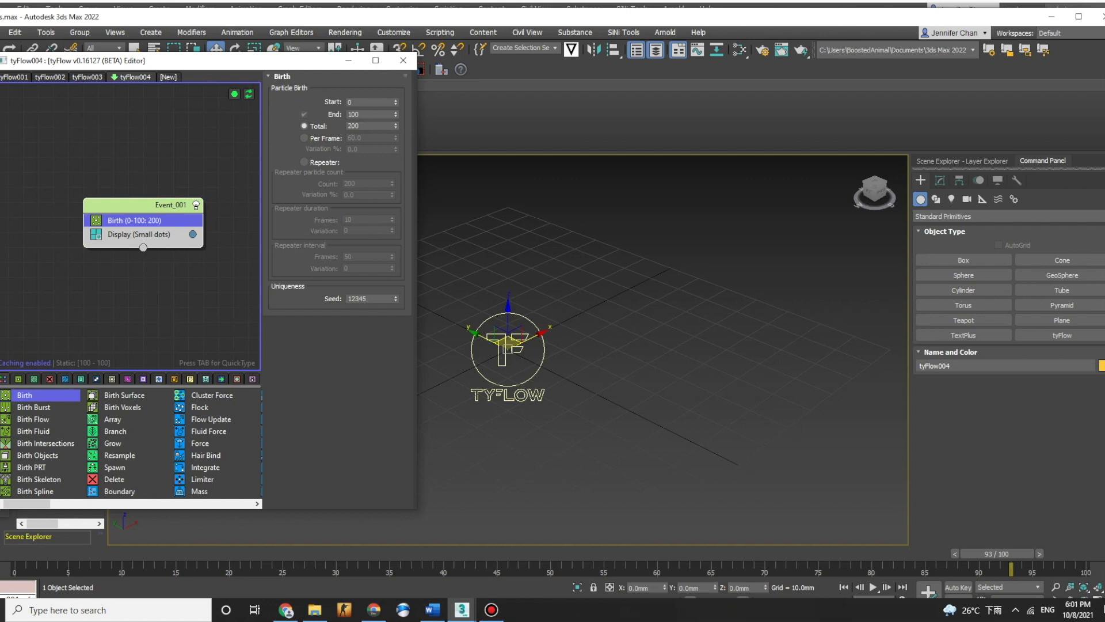
# Add a Position Icon operator below Birth and create a new icon for it.
pyautogui.press('Tab')
pyautogui.write('position icon')
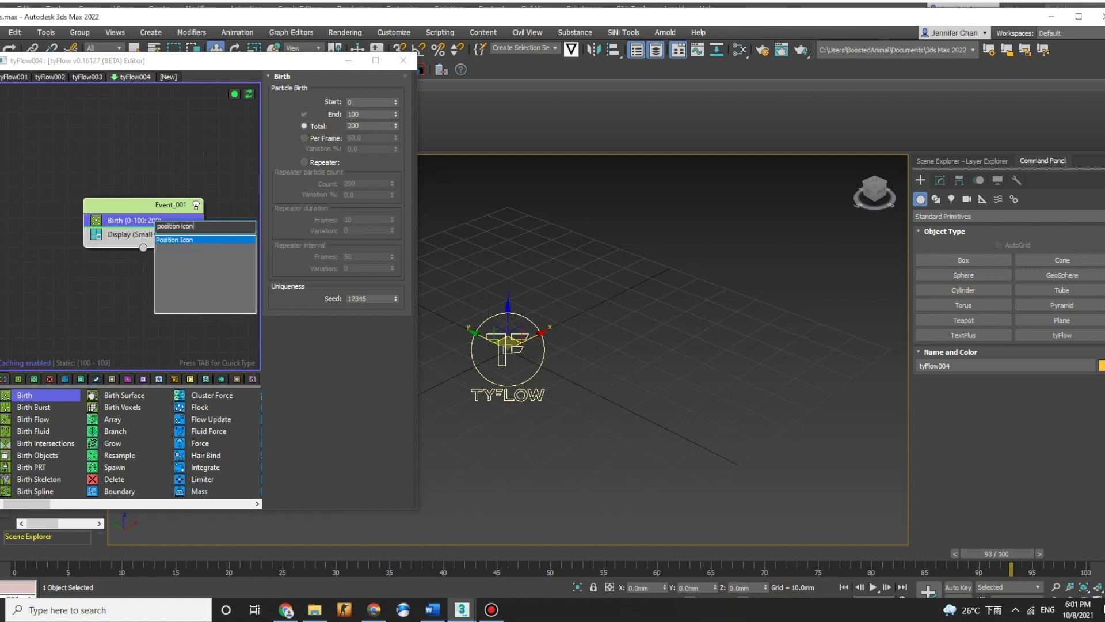
pyautogui.press('Return')
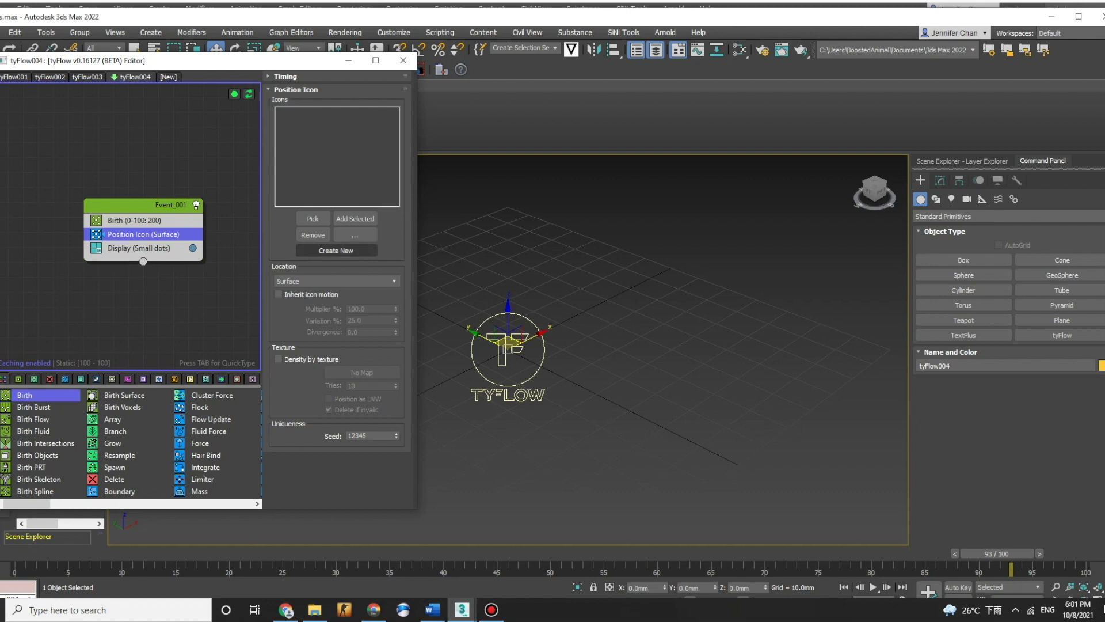
pyautogui.click(336, 250)
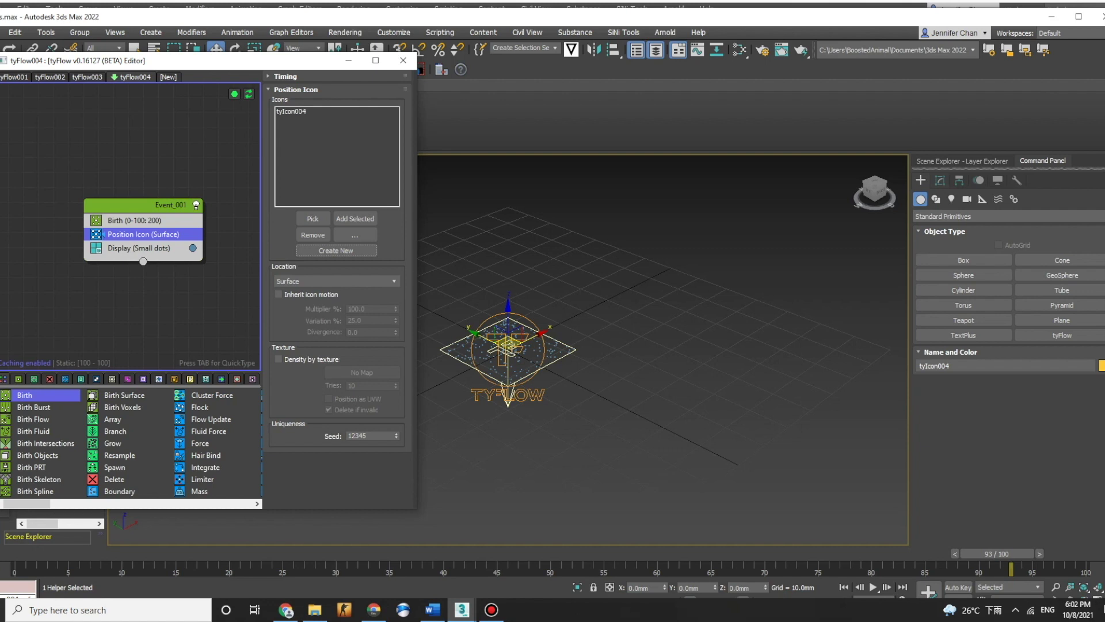
# Change the new icon's shape to Box and scrub the timeline to frame 100 to preview the particles.
pyautogui.click(940, 180)
pyautogui.click(1030, 379)
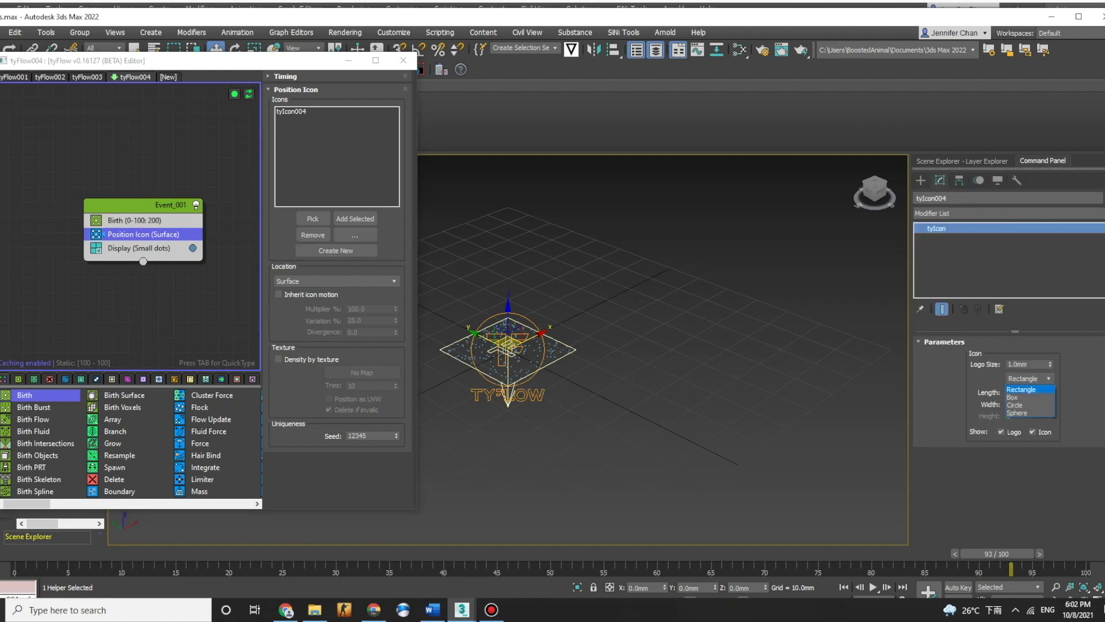
pyautogui.click(1019, 397)
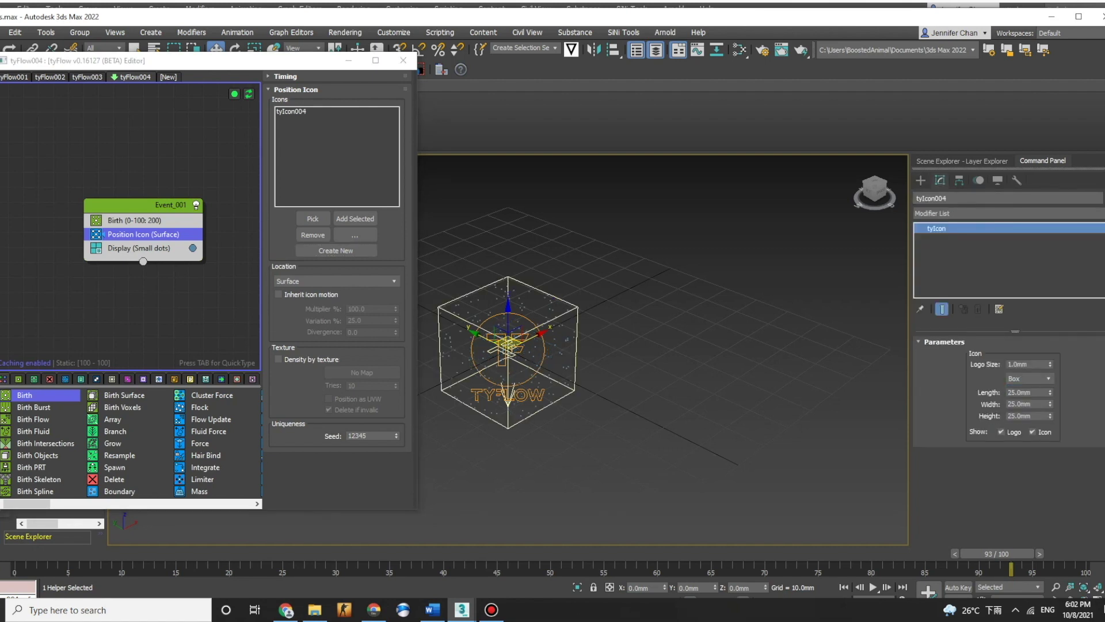
pyautogui.moveTo(997, 553); pyautogui.dragTo(384, 554)
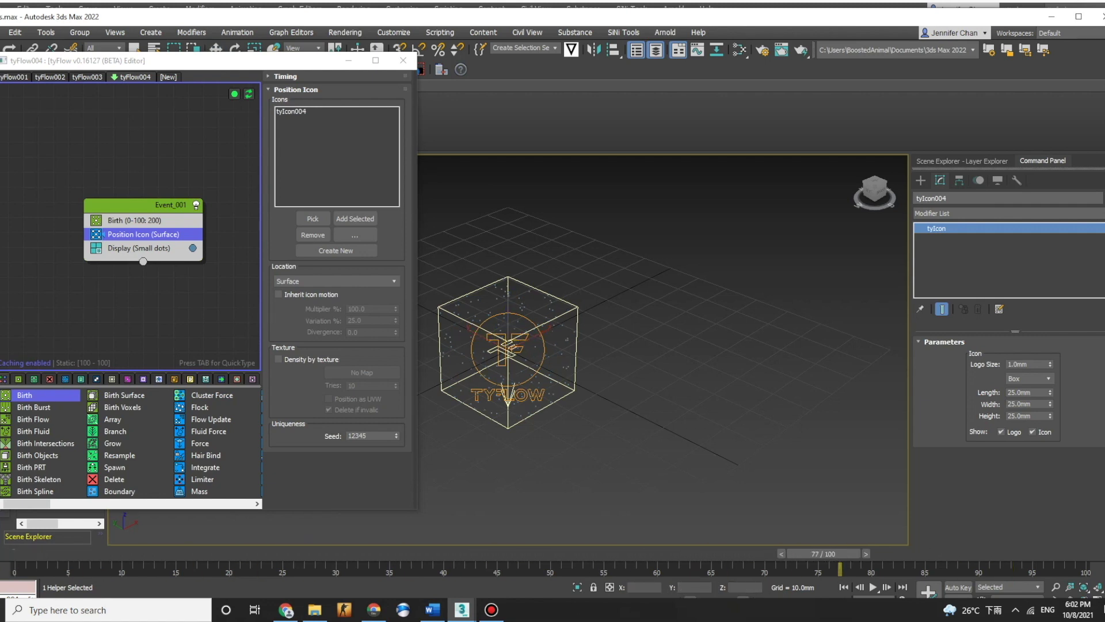
pyautogui.moveTo(27, 554); pyautogui.dragTo(1068, 554)
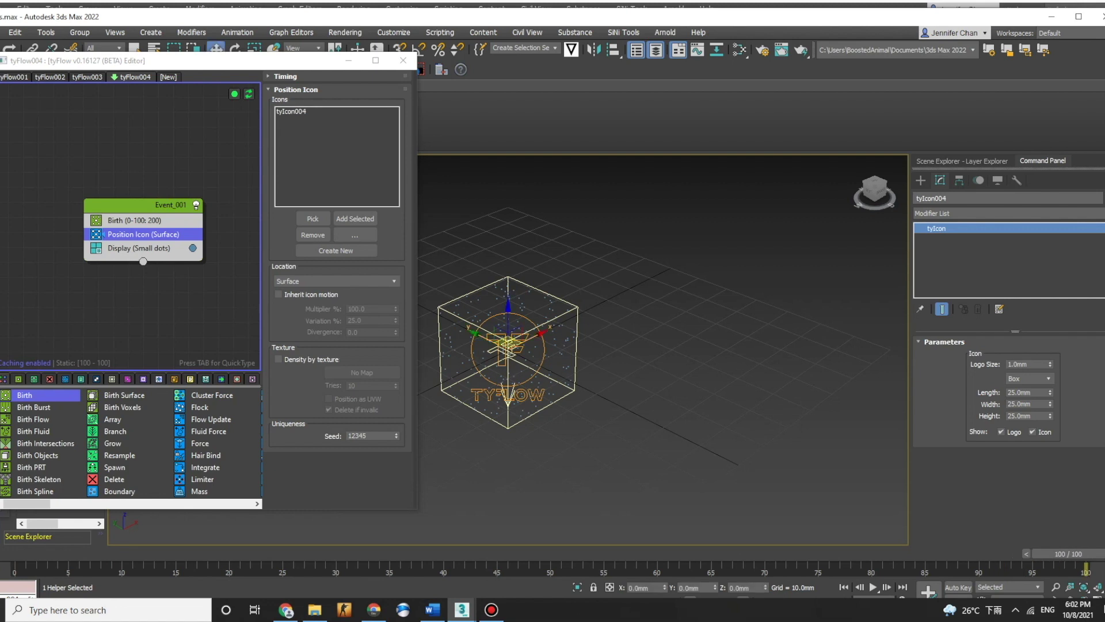
# Add a Spline Paths operator below Position Icon and create a new spline path object for it.
pyautogui.press('Tab')
pyautogui.write('spline pa')
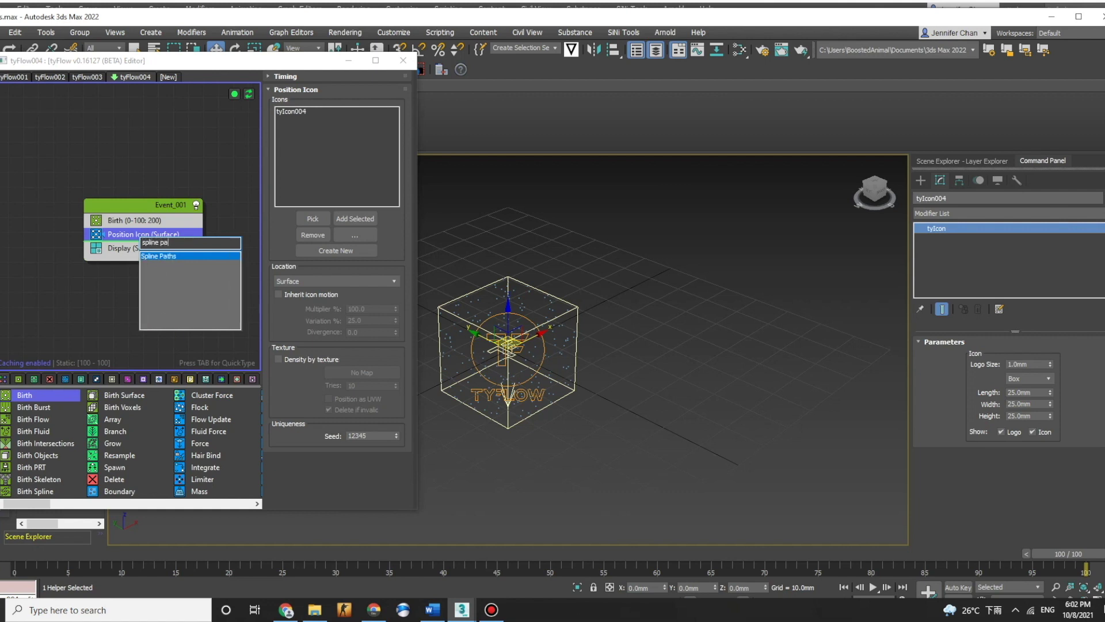
pyautogui.press('Return')
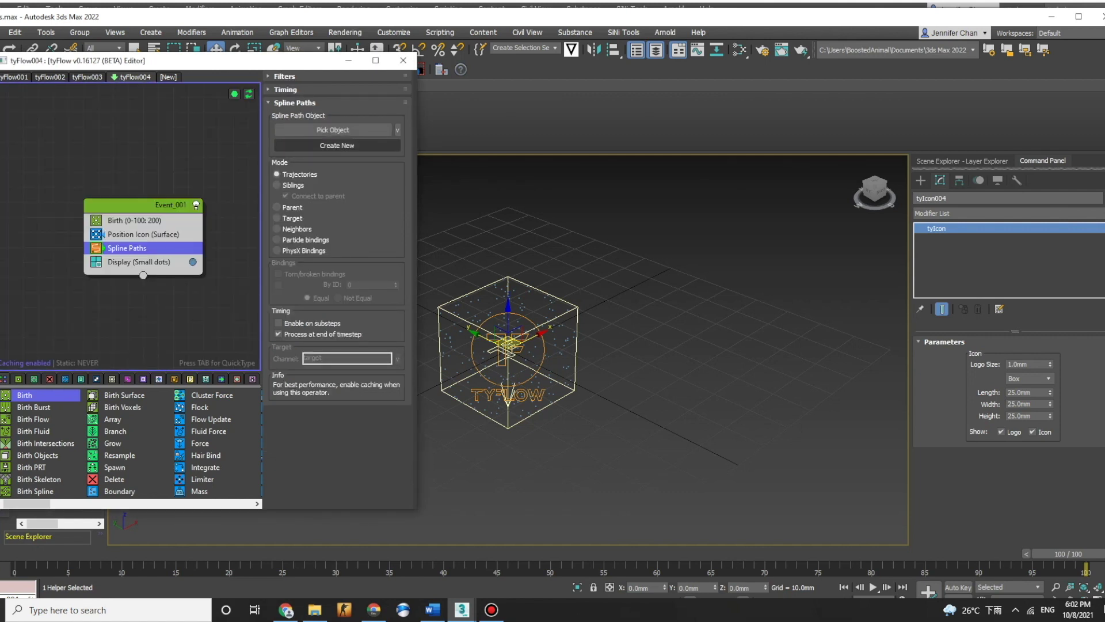
pyautogui.click(337, 145)
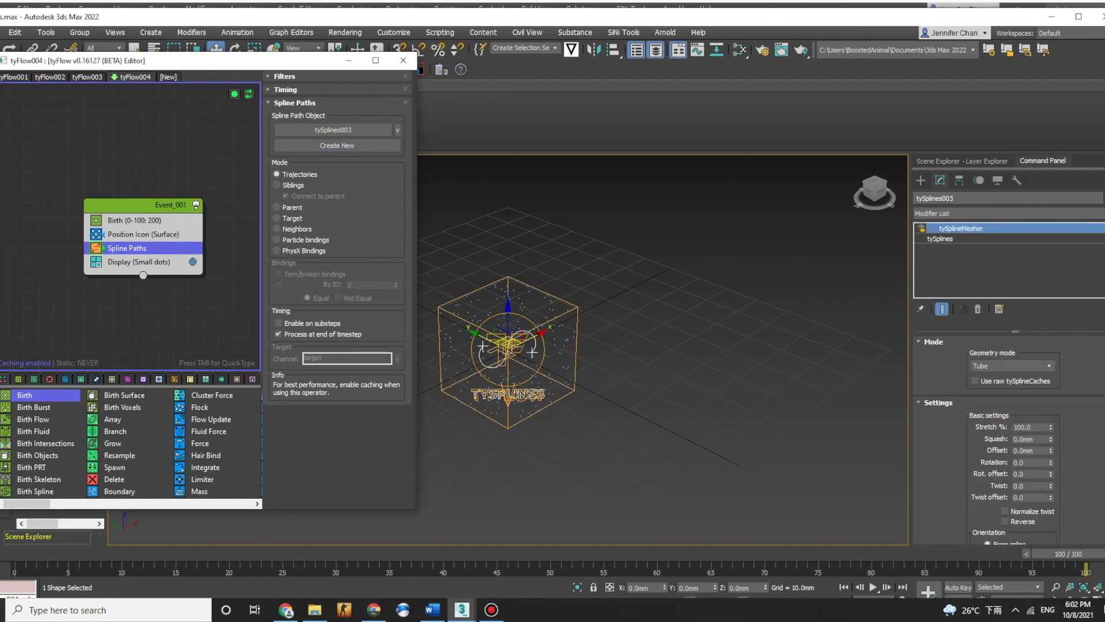
# Add a Force operator between Position Icon and Spline Paths in Event_001.
pyautogui.press('Tab')
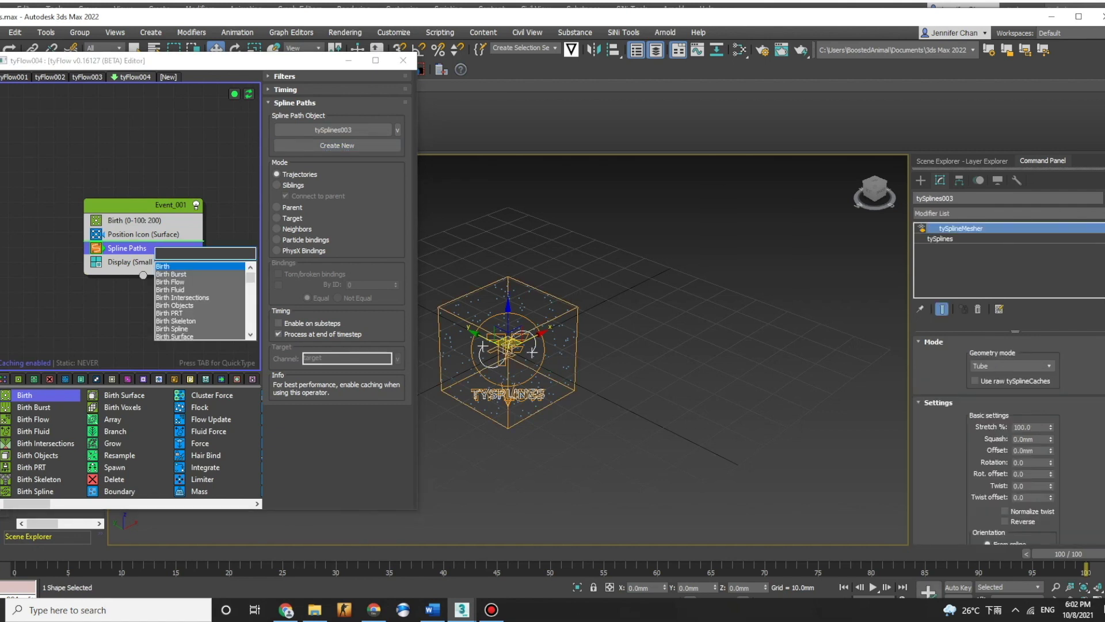
pyautogui.write('force')
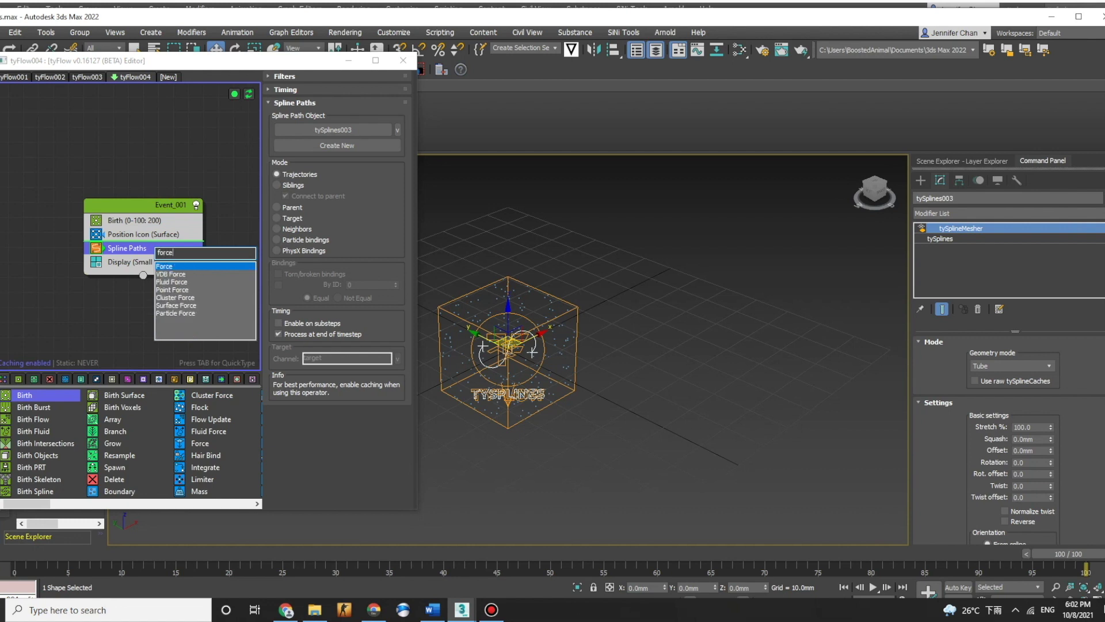
pyautogui.press('Return')
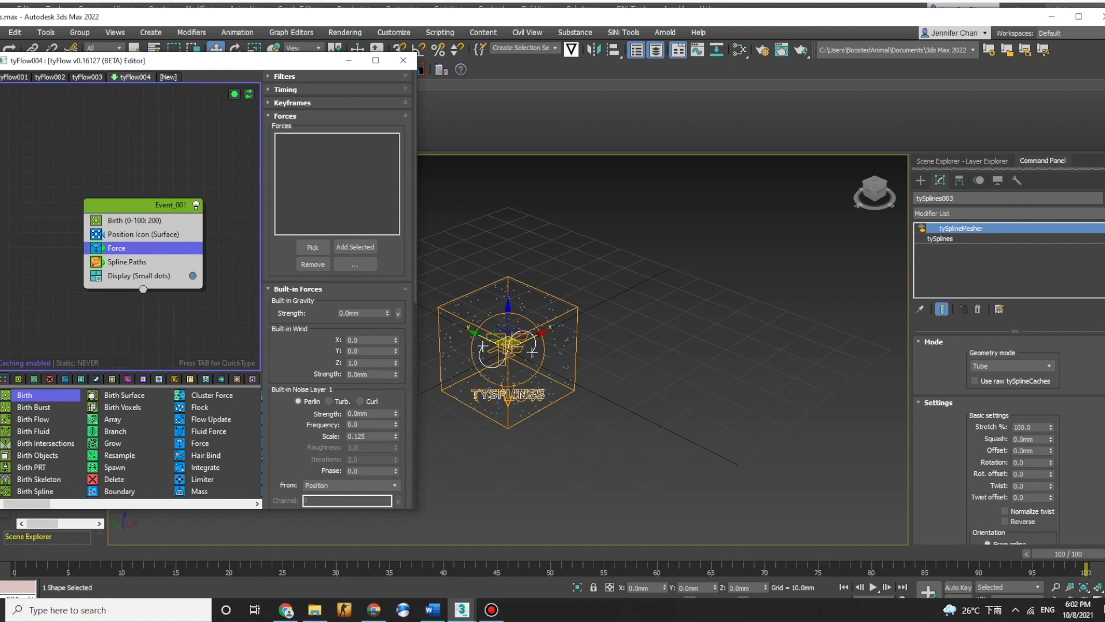
pyautogui.scroll(-2, 336, 287)
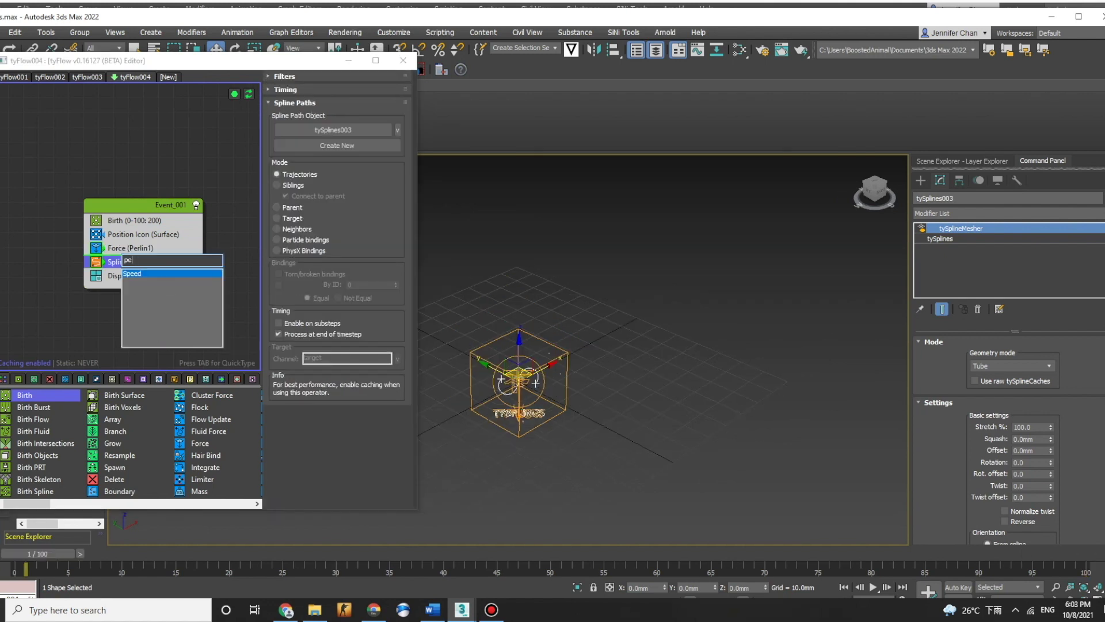
# Add a Speed operator to Event_001 and place it directly below Spline Paths.
pyautogui.press('BackSpace')
pyautogui.press('BackSpace')
pyautogui.write('speed')
pyautogui.press('Return')
pyautogui.click(228, 259)
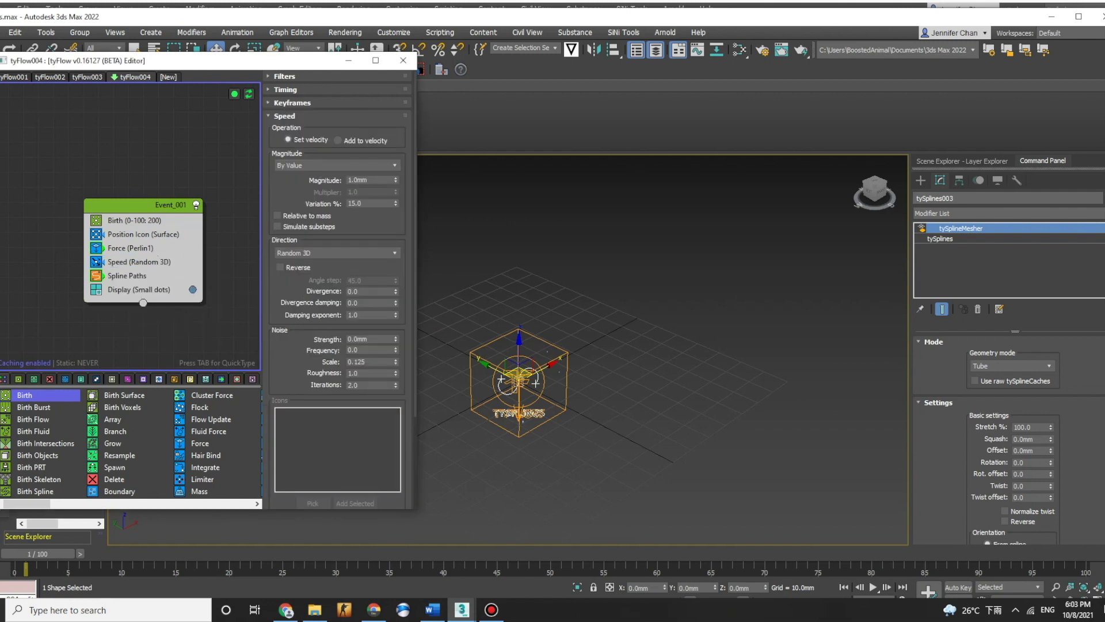
pyautogui.moveTo(156, 262); pyautogui.dragTo(171, 281)
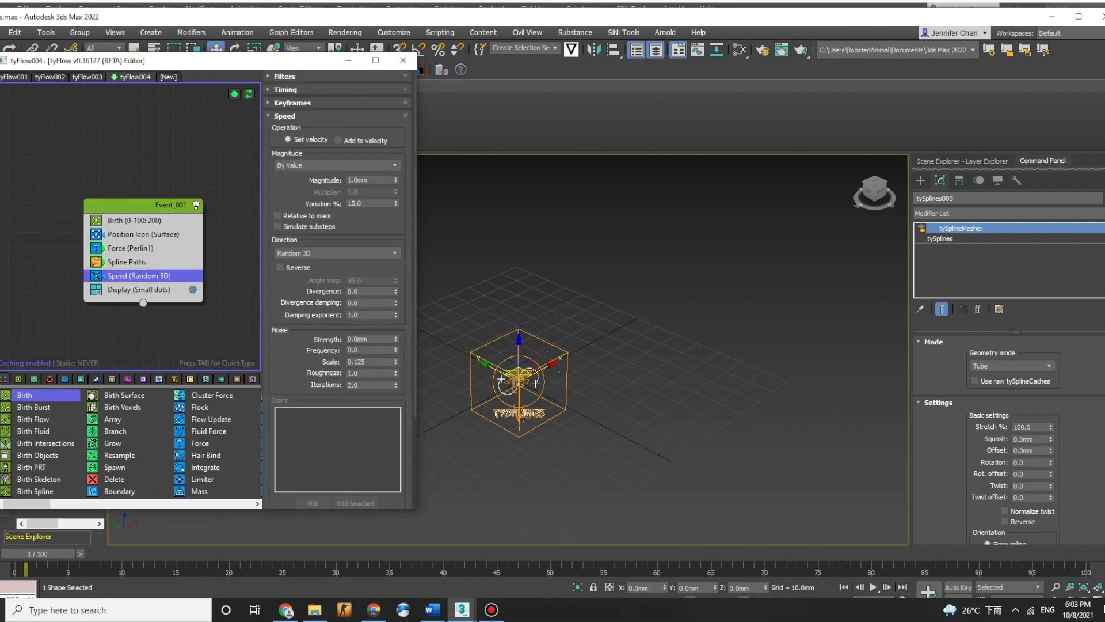
# Set the Speed operator's magnitude to Inherit Previous and direction to Discretize, and scrub the timeline to preview the paths.
pyautogui.click(337, 166)
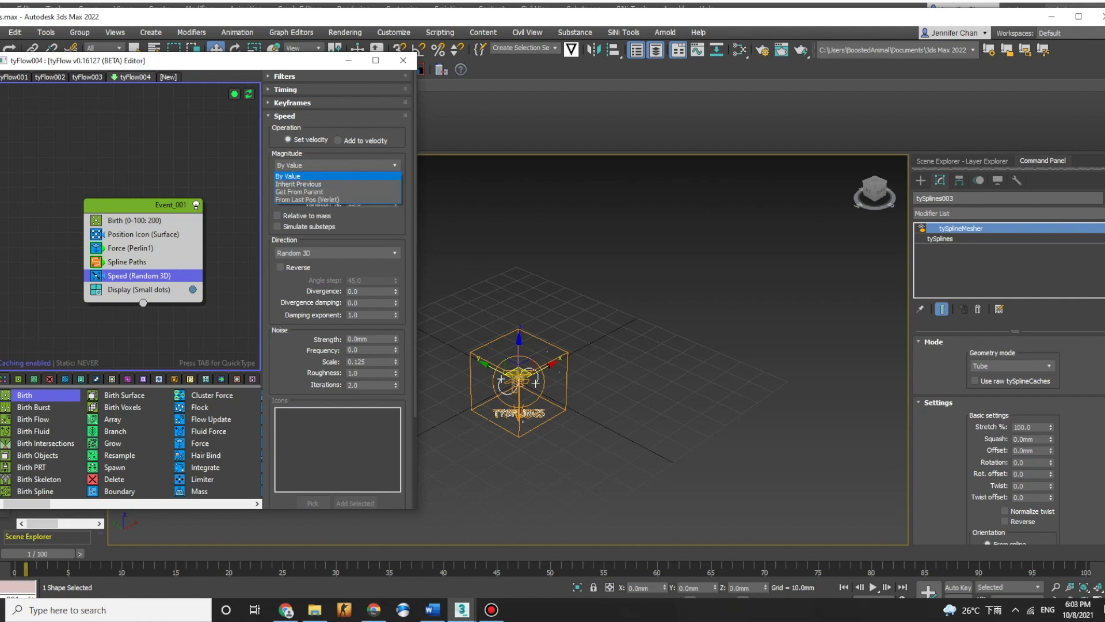
pyautogui.click(337, 184)
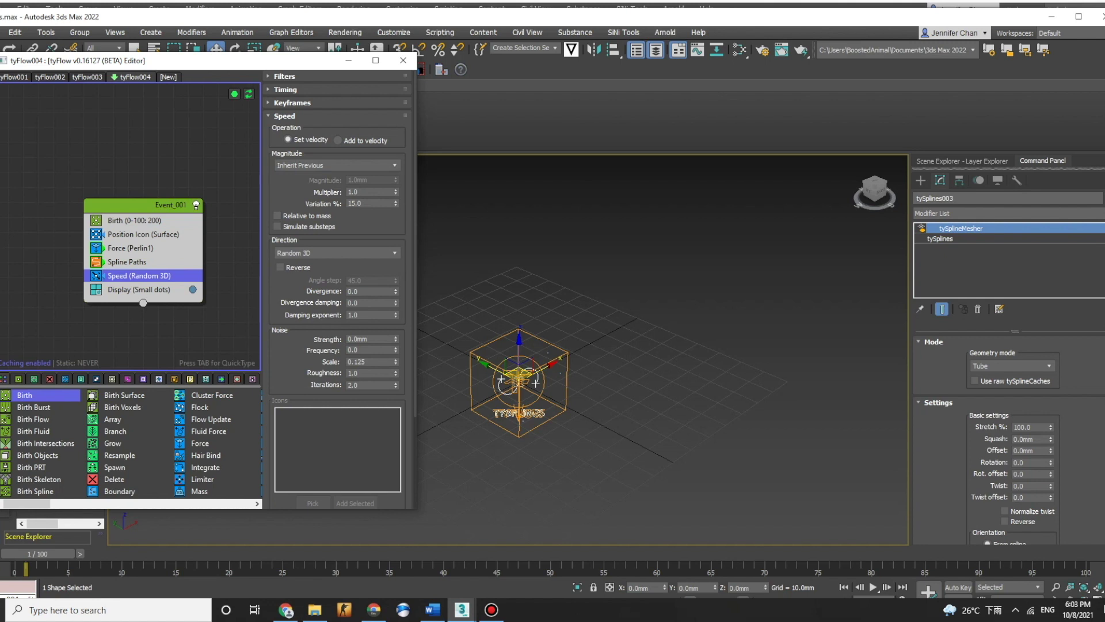
pyautogui.click(335, 253)
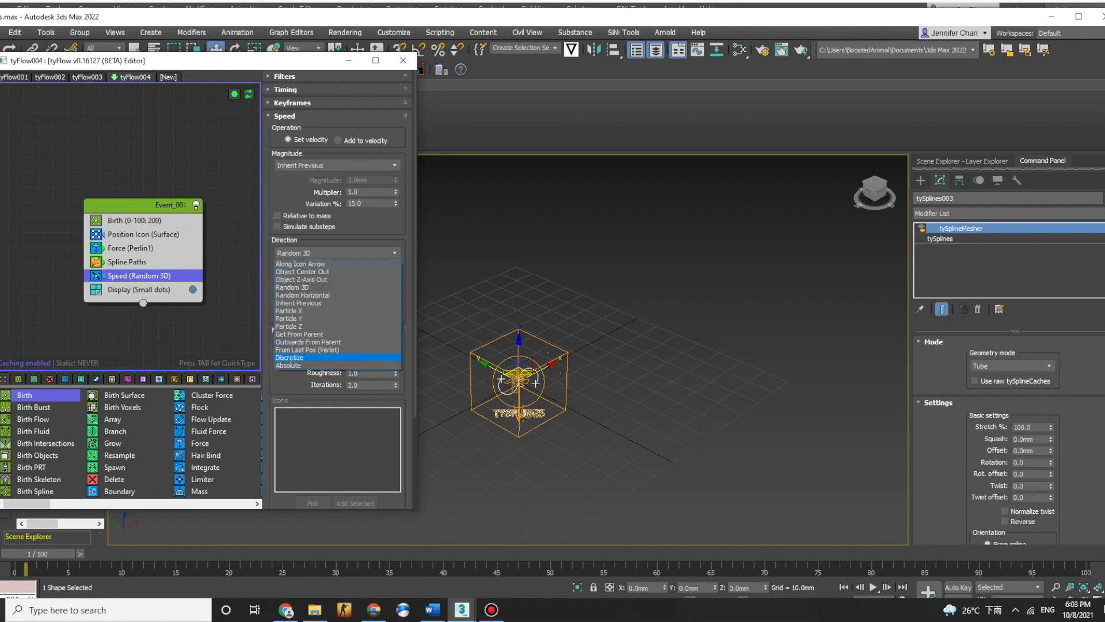
pyautogui.press('Return')
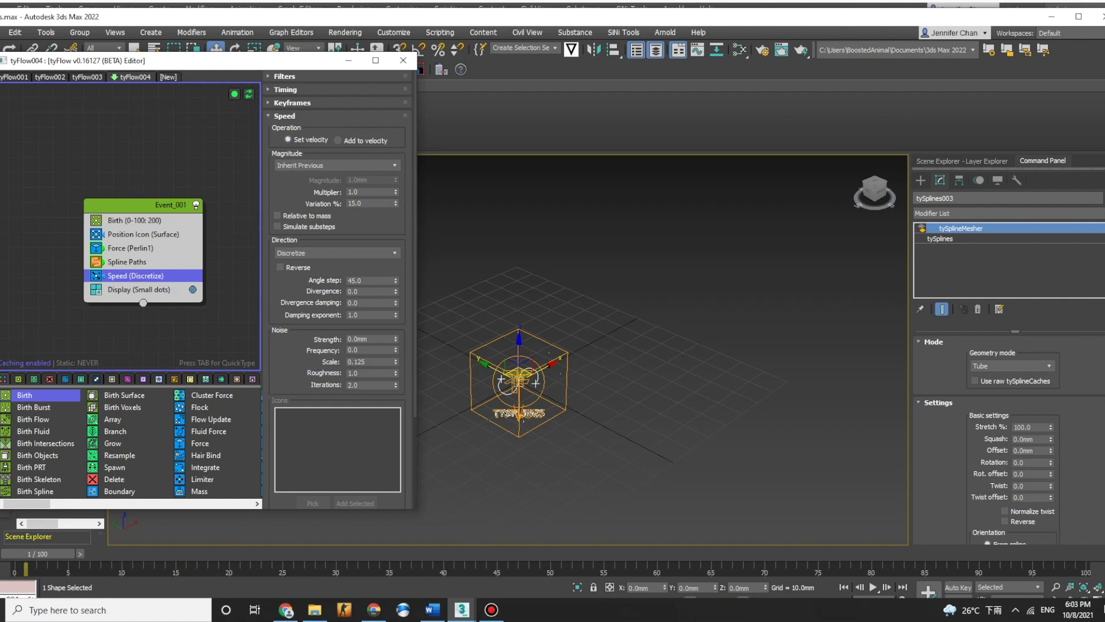
pyautogui.moveTo(38, 553); pyautogui.dragTo(823, 553)
pyautogui.press('w')
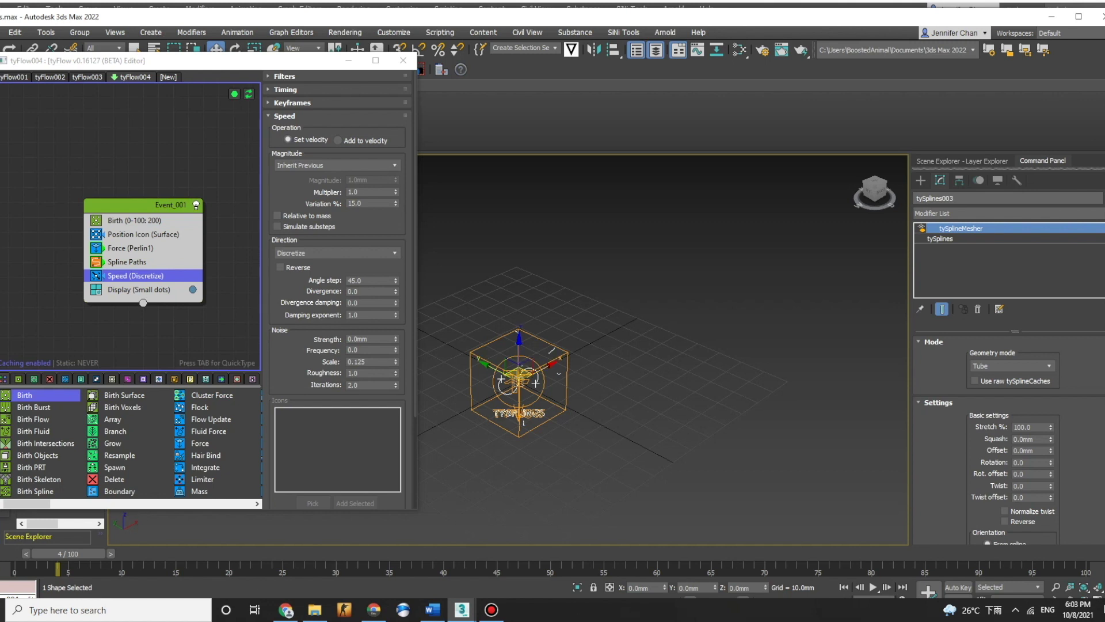
# Add a Limiter operator between Position Icon and Force in Event_001 and enable its Limit Velocity option.
pyautogui.click(132, 248)
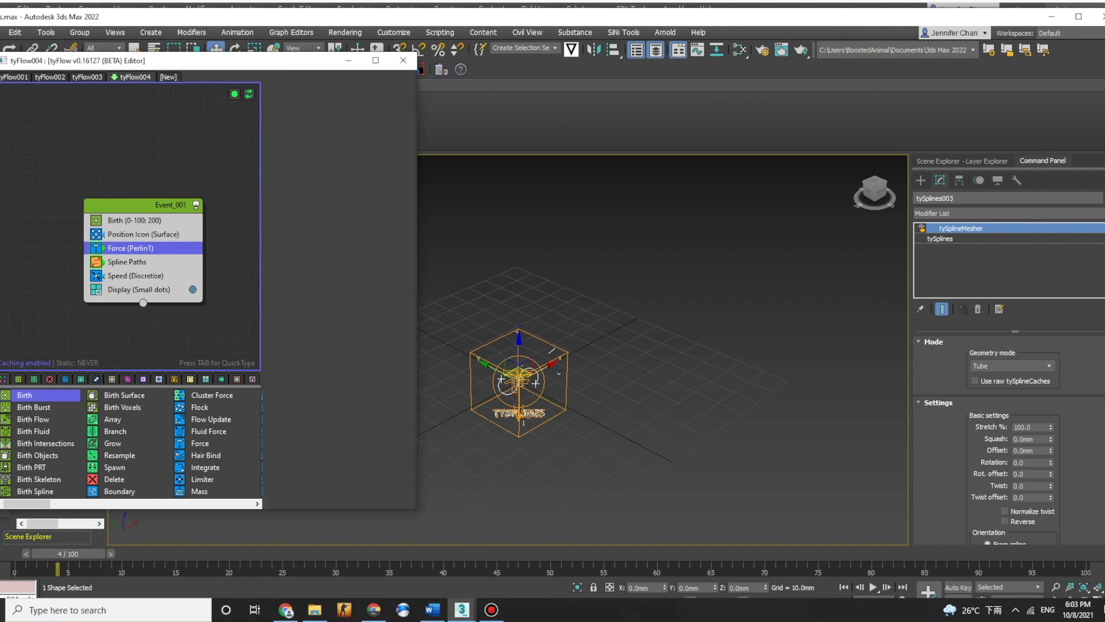
pyautogui.press('Tab')
pyautogui.write('l')
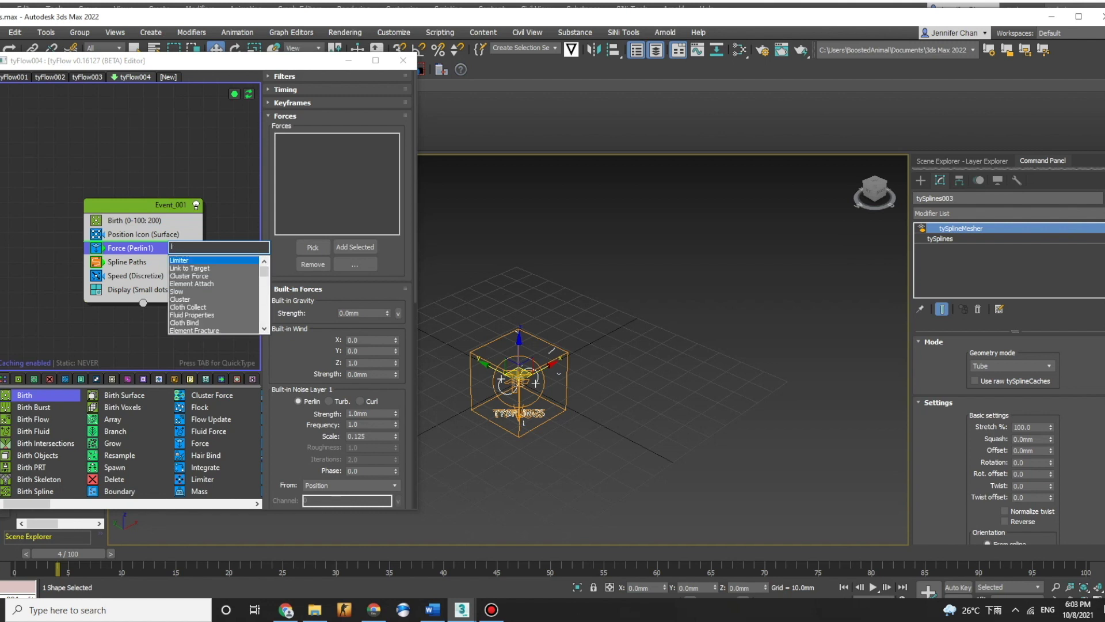
pyautogui.press('Return')
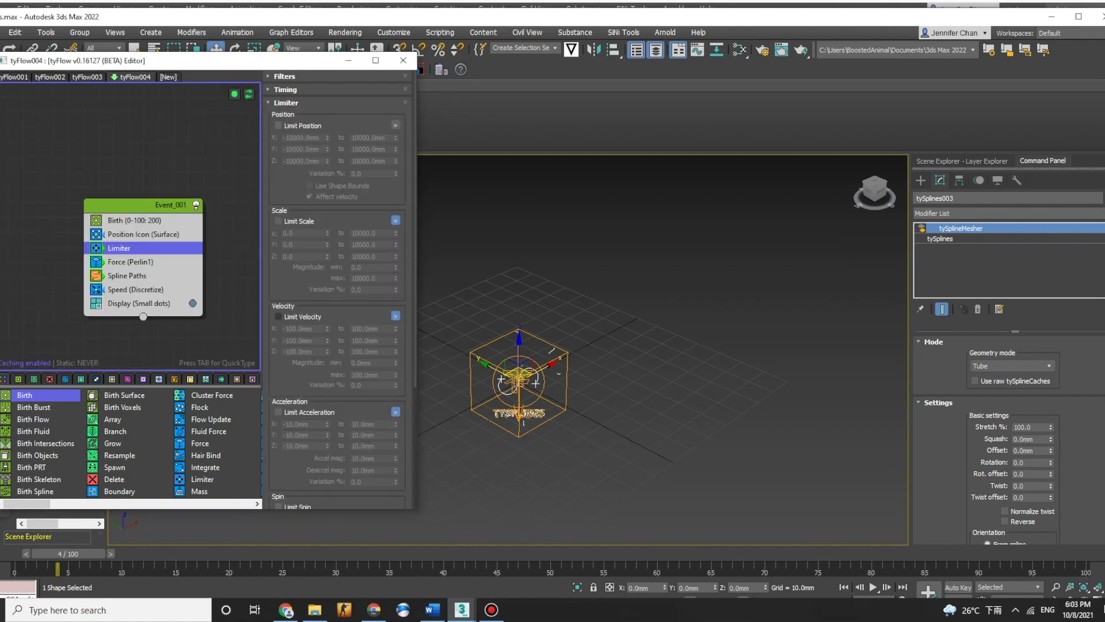
pyautogui.click(278, 316)
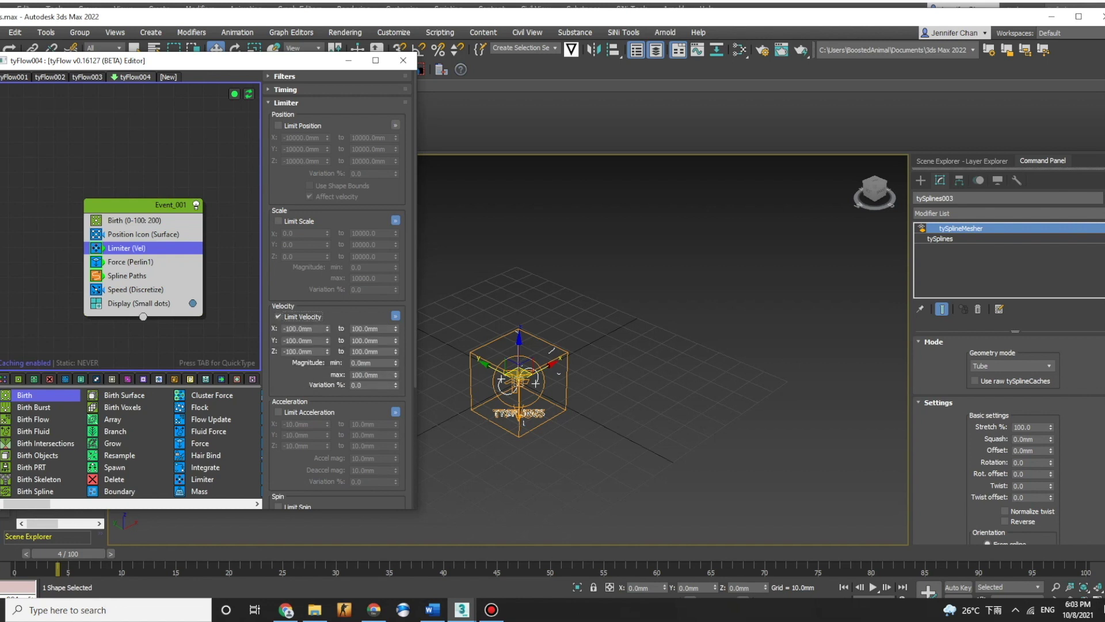
# Set the Limiter's X, Y and Z velocity ranges to 0 mm at both ends.
pyautogui.doubleClick(298, 329)
pyautogui.write('-250')
pyautogui.press('Tab')
pyautogui.write('0')
pyautogui.press('Tab')
pyautogui.write('0')
pyautogui.press('Tab')
pyautogui.write('0')
pyautogui.press('Tab')
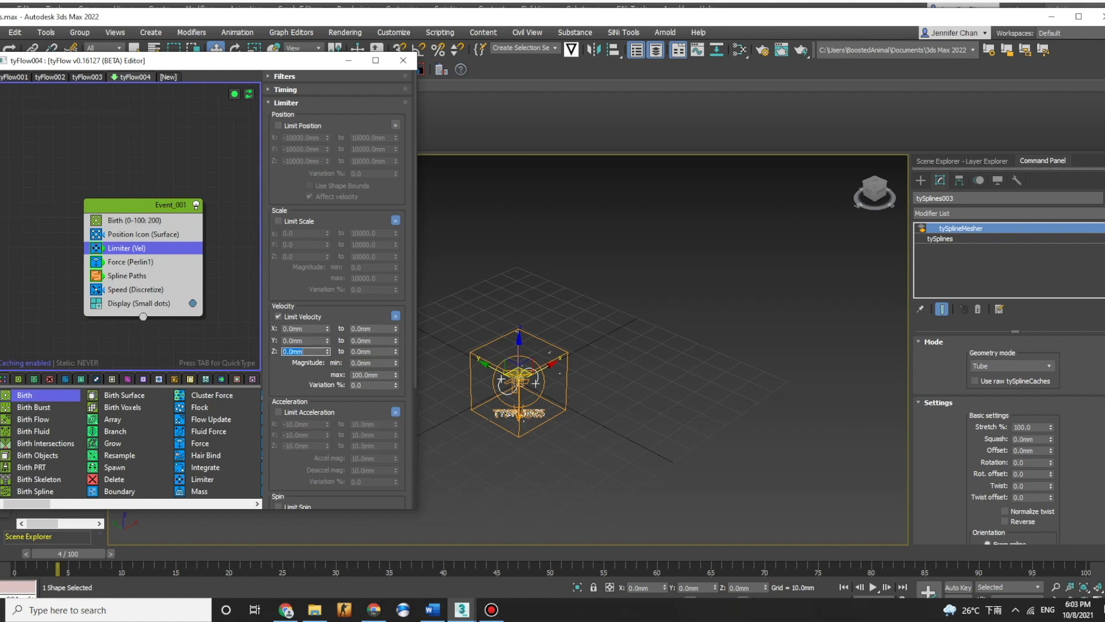
# Set the Limiter's X and Z velocity ranges to -250 mm to 250 mm, keeping Y at 0 mm.
pyautogui.press('Tab')
pyautogui.press('Tab')
pyautogui.write('-250')
pyautogui.press('Tab')
pyautogui.write('250')
pyautogui.press('Tab')
pyautogui.write('2')
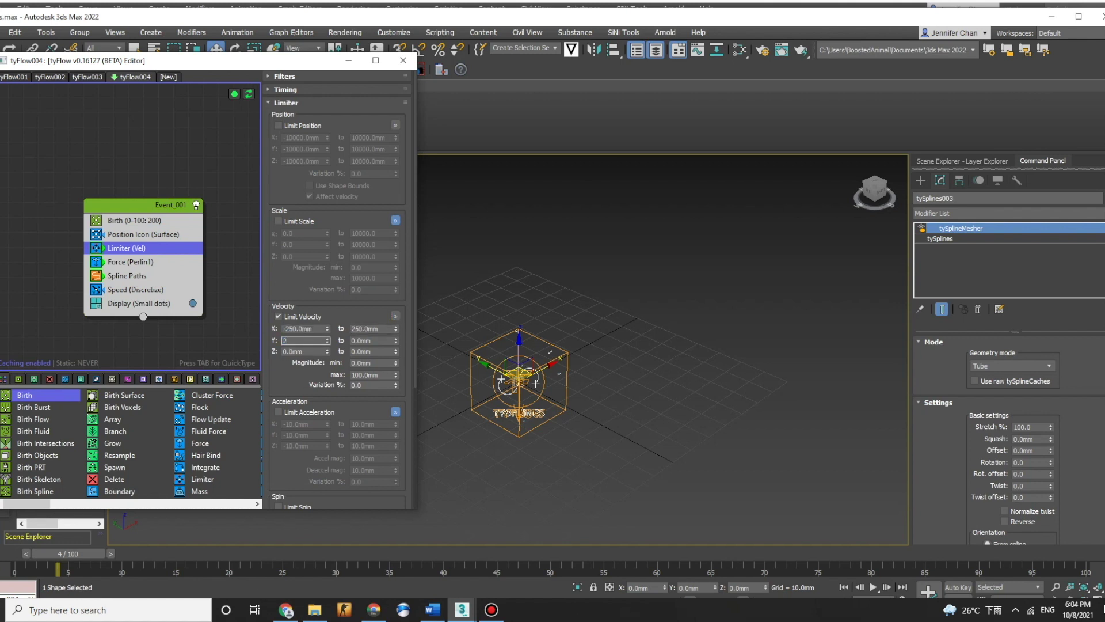
pyautogui.press('Tab')
pyautogui.press('Tab')
pyautogui.write('2')
pyautogui.write('-250')
pyautogui.press('Tab')
pyautogui.write('250')
pyautogui.press('Return')
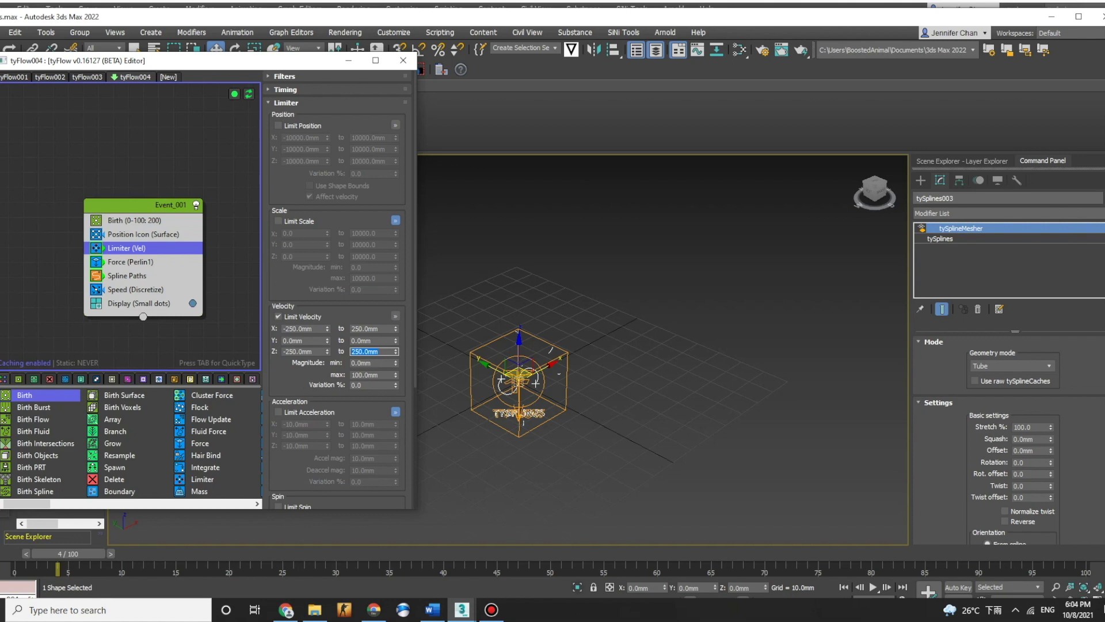
# Scrub the timeline to examine the spline trails produced with the velocity limits, and return to frame 0.
pyautogui.moveTo(68, 553); pyautogui.dragTo(762, 553)
pyautogui.keyDown('alt'); pyautogui.moveTo(656, 461); pyautogui.dragTo(575, 436, button='middle'); pyautogui.keyUp('alt')
pyautogui.scroll(-5, 610, 459)
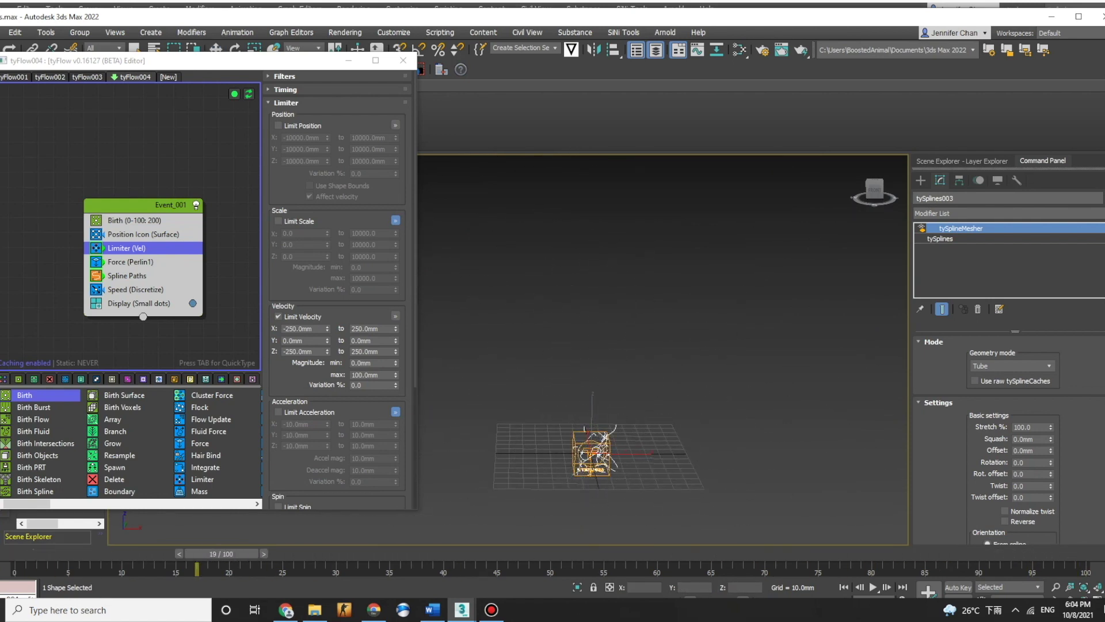
pyautogui.moveTo(221, 553); pyautogui.dragTo(27, 554)
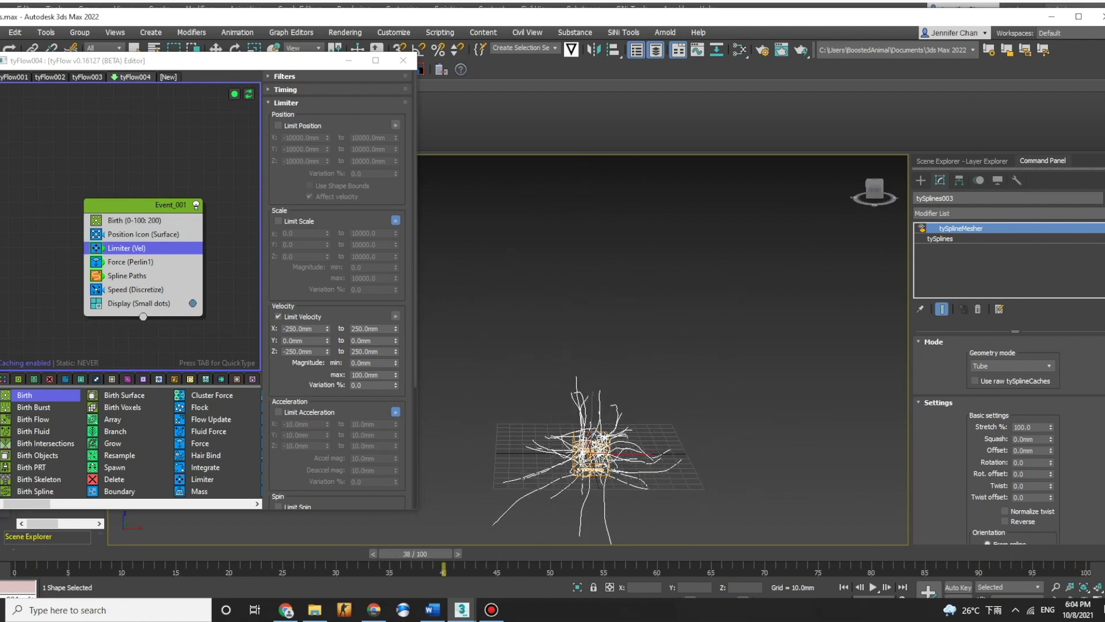
pyautogui.moveTo(415, 554); pyautogui.dragTo(27, 554)
pyautogui.press('w')
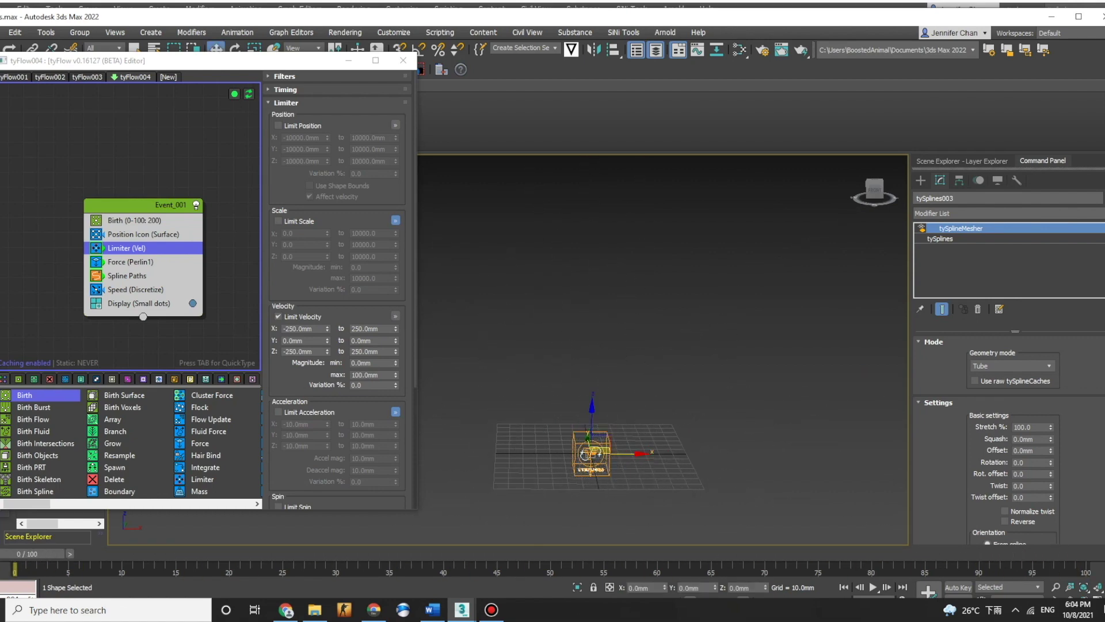
# Set the Speed operator's timing to Continuous and scrub the timeline to preview the discretized trails.
pyautogui.click(136, 289)
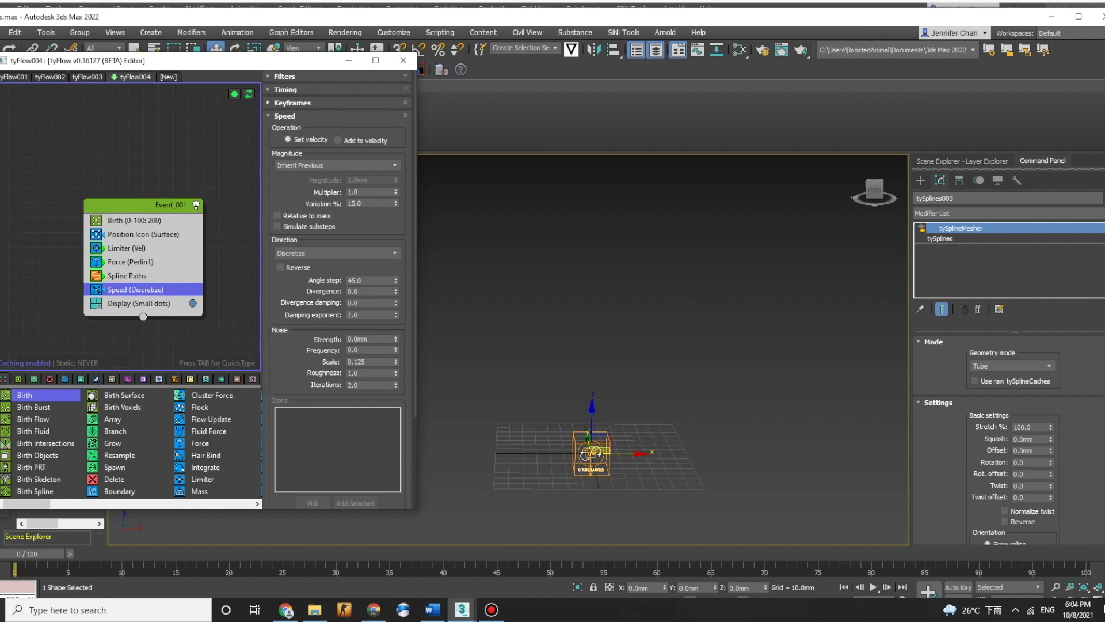
pyautogui.click(286, 90)
pyautogui.click(336, 105)
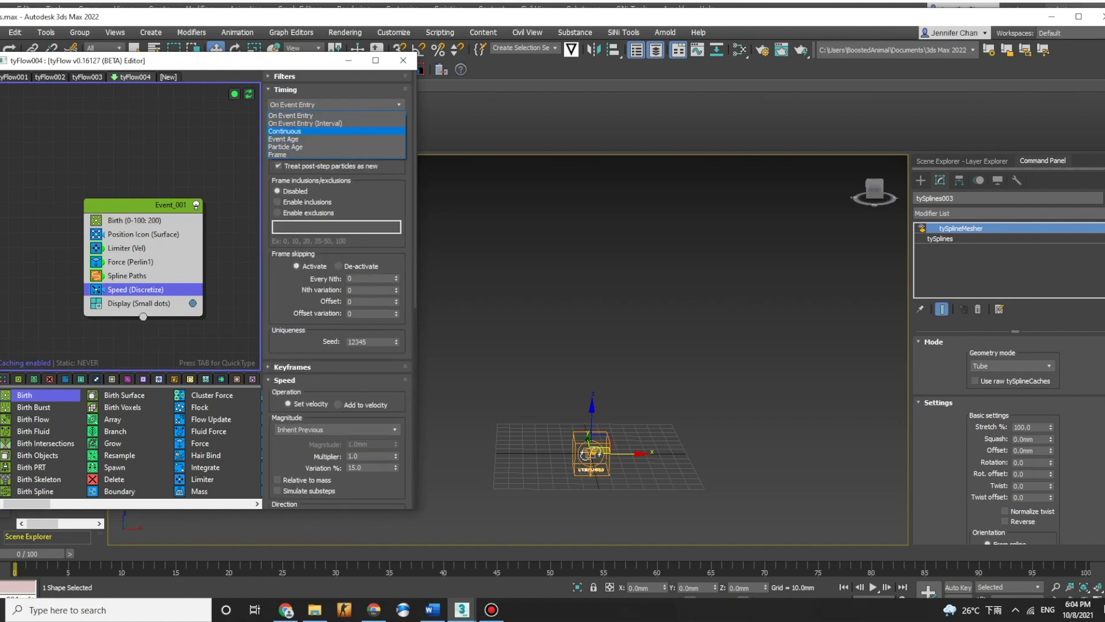
pyautogui.click(285, 132)
pyautogui.moveTo(33, 553); pyautogui.dragTo(1071, 553)
pyautogui.scroll(5, 564, 444)
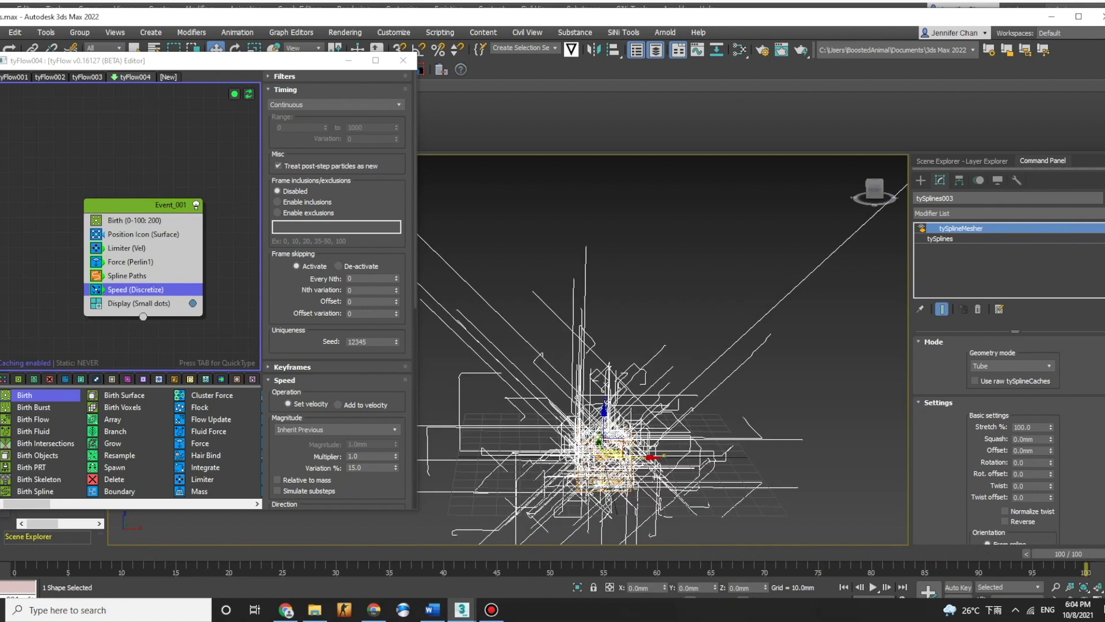
pyautogui.moveTo(564, 444); pyautogui.dragTo(521, 305, button='middle')
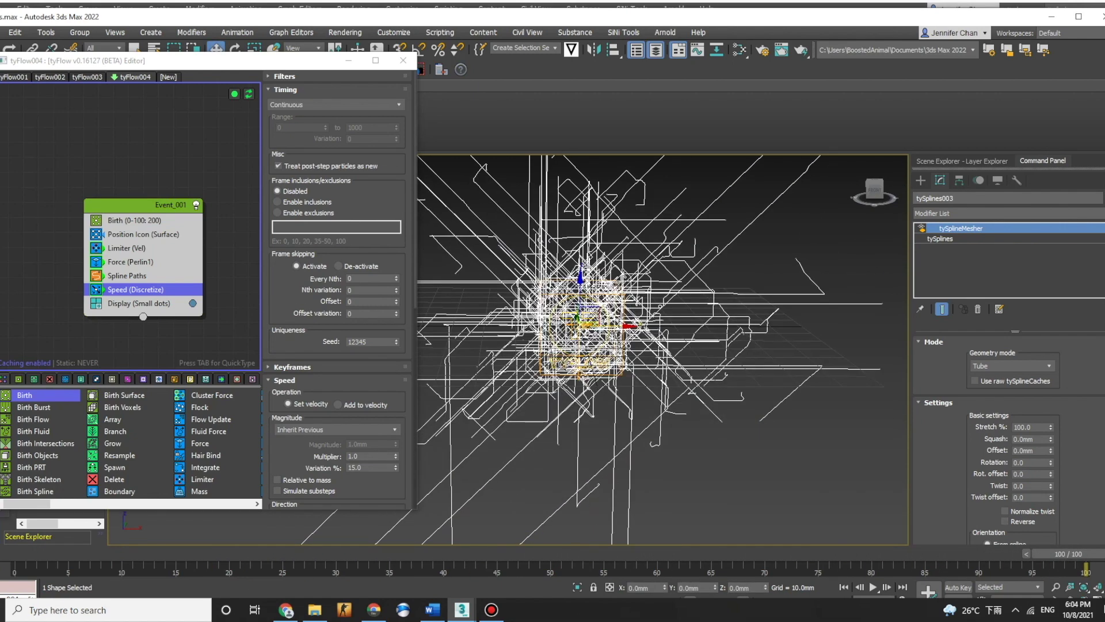
pyautogui.moveTo(1068, 554); pyautogui.dragTo(208, 553)
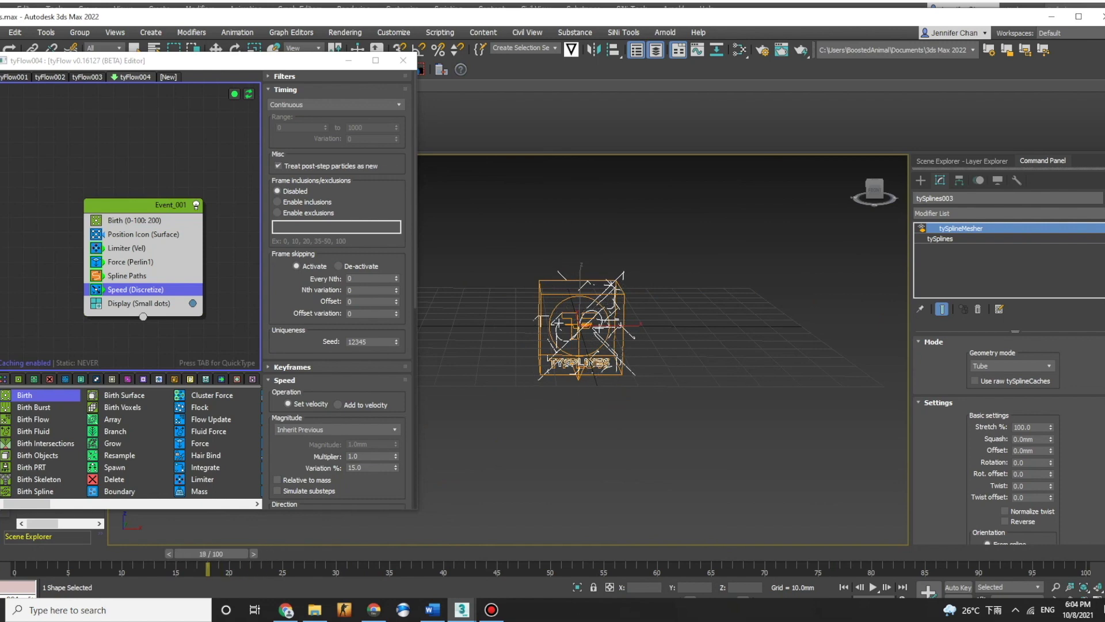
# Reposition the tyFlow004 editor window and minimize it to clear the viewport.
pyautogui.click(216, 51)
pyautogui.moveTo(236, 64); pyautogui.dragTo(259, 71)
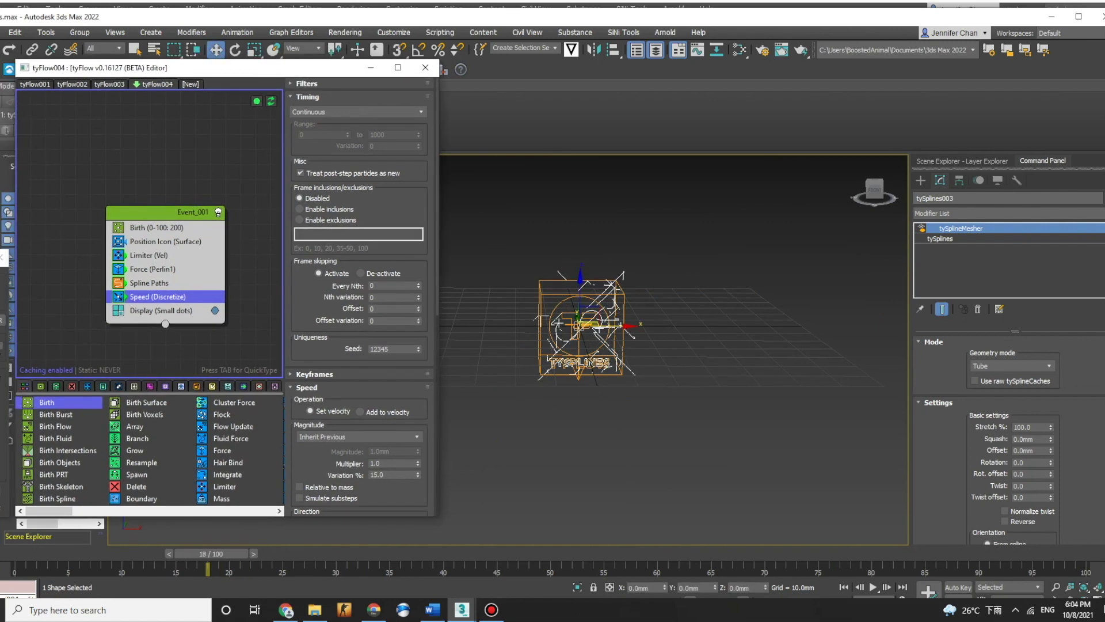
pyautogui.moveTo(258, 74); pyautogui.dragTo(321, 70)
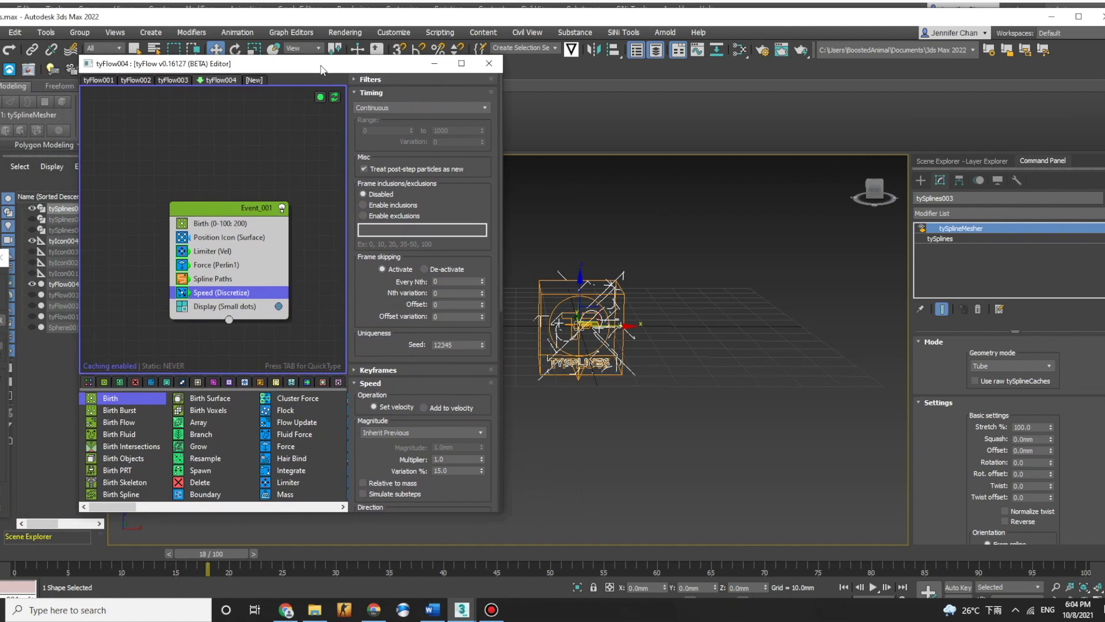
pyautogui.moveTo(321, 66); pyautogui.dragTo(331, 65)
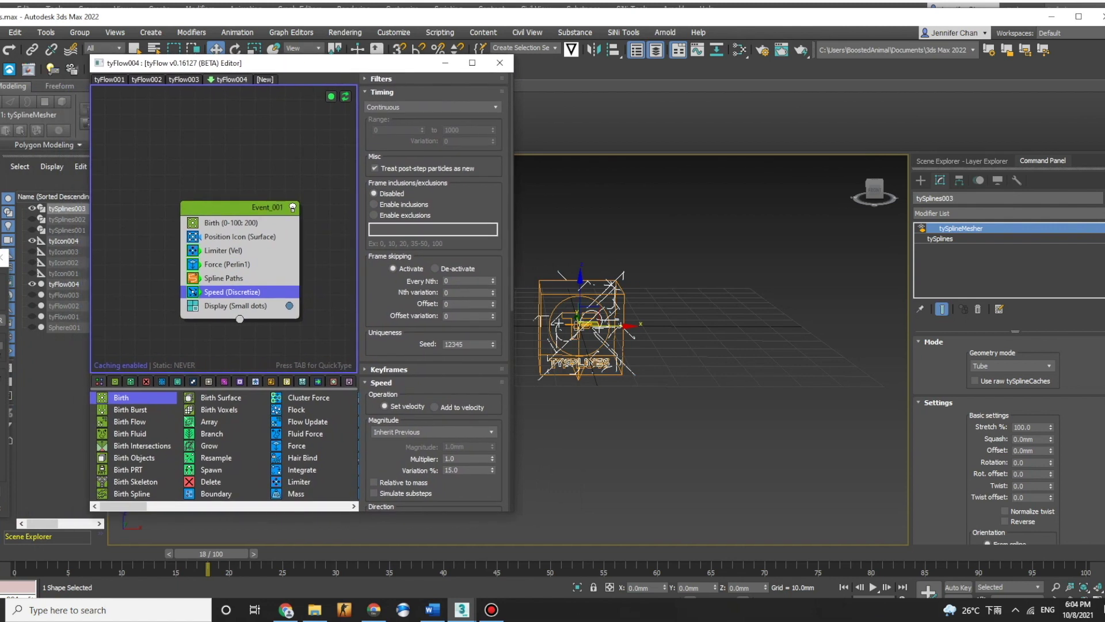
pyautogui.moveTo(403, 64); pyautogui.dragTo(379, 61)
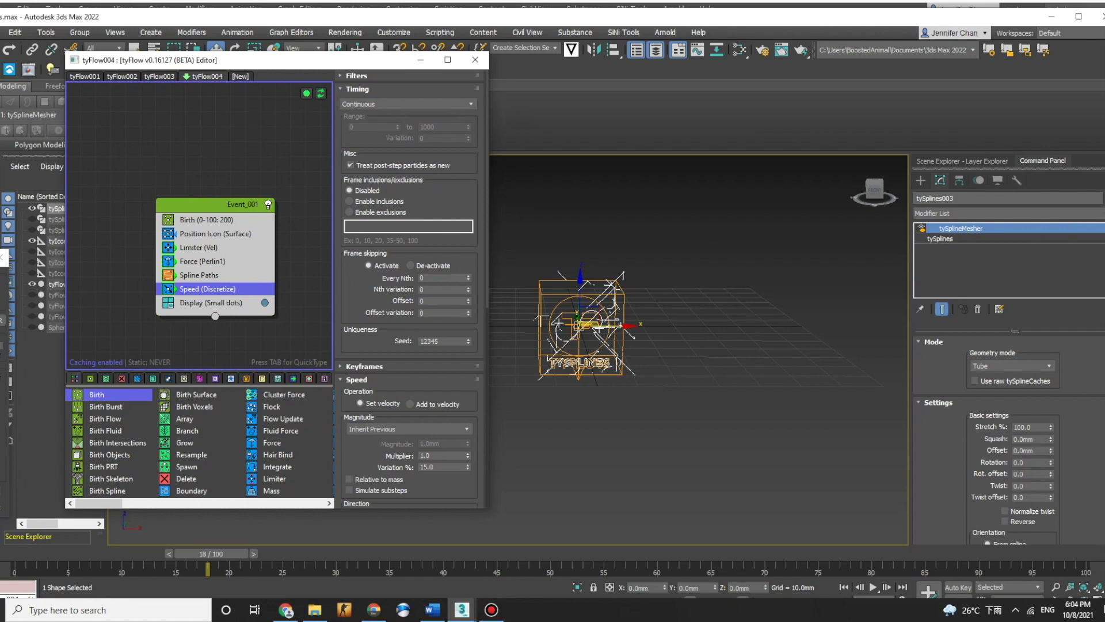
pyautogui.click(420, 60)
# Create a standard sphere with a radius of about 10.2 mm, centred on the tySplines icon.
pyautogui.click(921, 180)
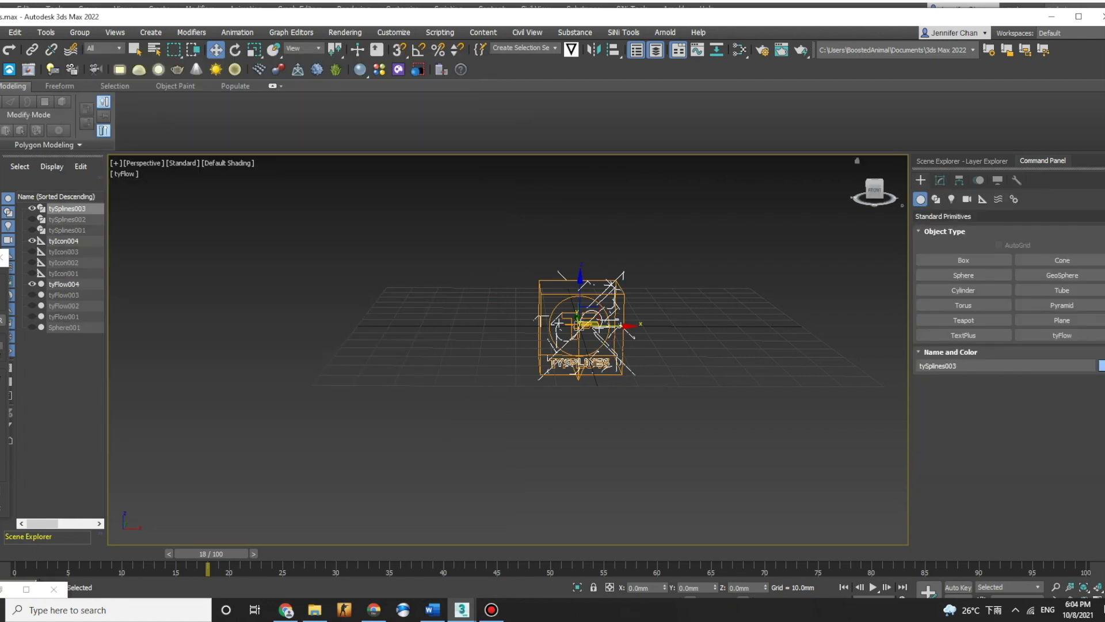
pyautogui.click(963, 276)
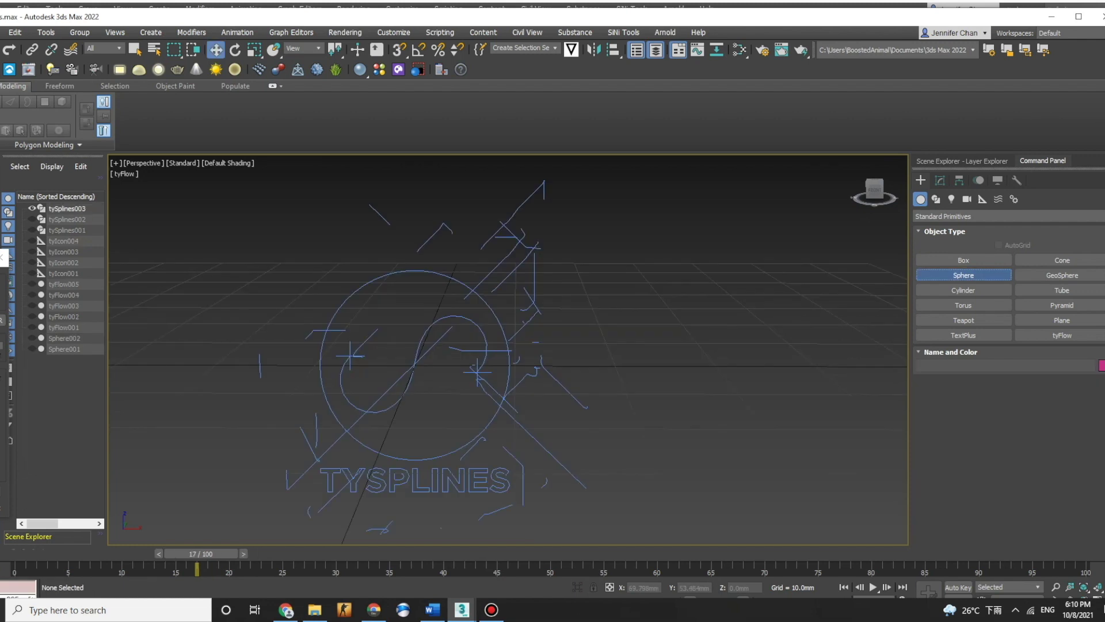
pyautogui.moveTo(413, 363); pyautogui.dragTo(515, 363)
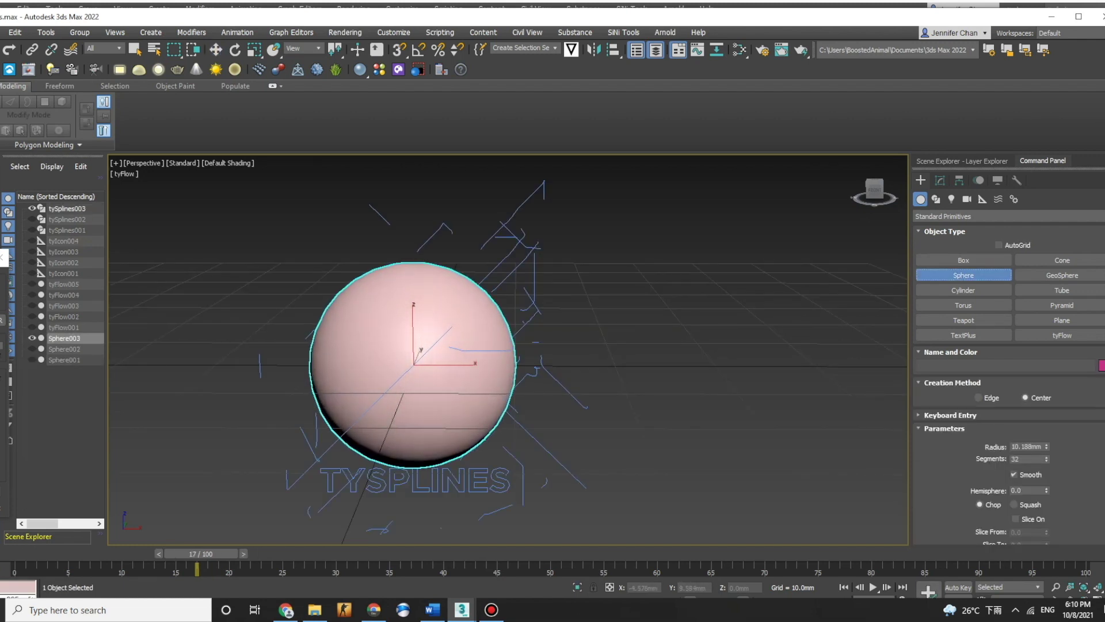
# Move the new sphere to the world origin by setting its absolute X and Y position to 0 mm.
pyautogui.press('w')
pyautogui.press('F12')
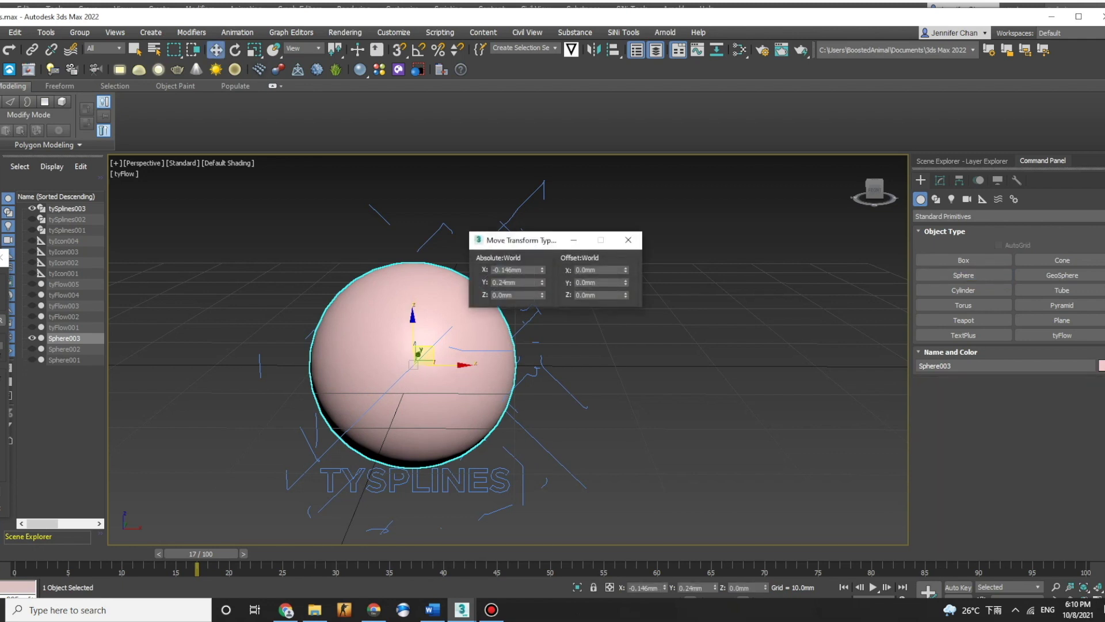
pyautogui.doubleClick(508, 270)
pyautogui.write('0')
pyautogui.press('Tab')
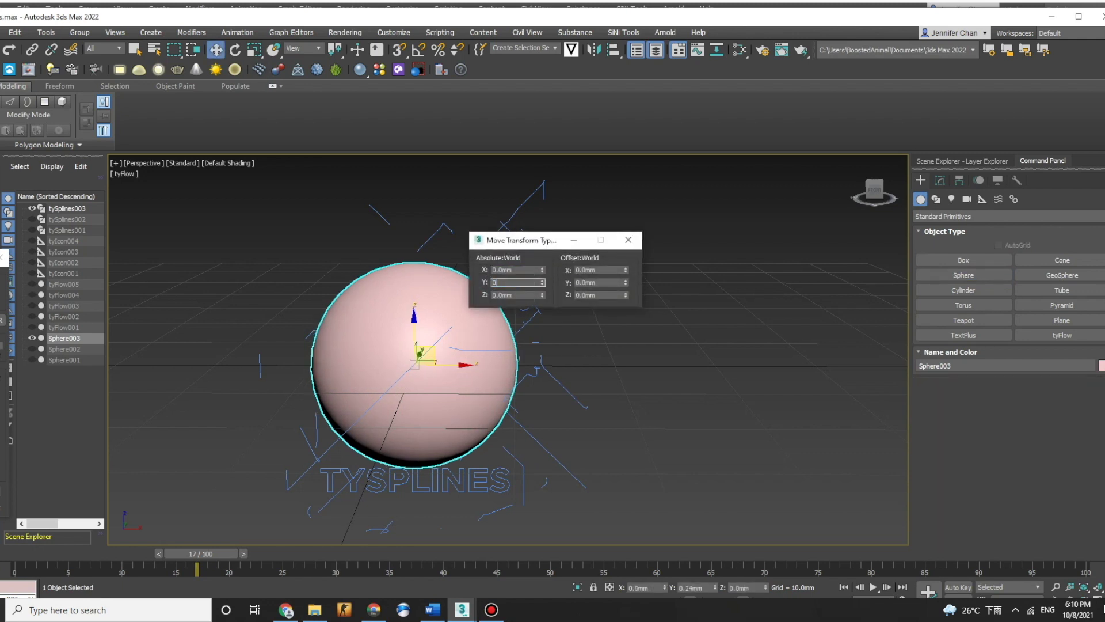
pyautogui.write('0')
pyautogui.press('Tab')
pyautogui.click(628, 240)
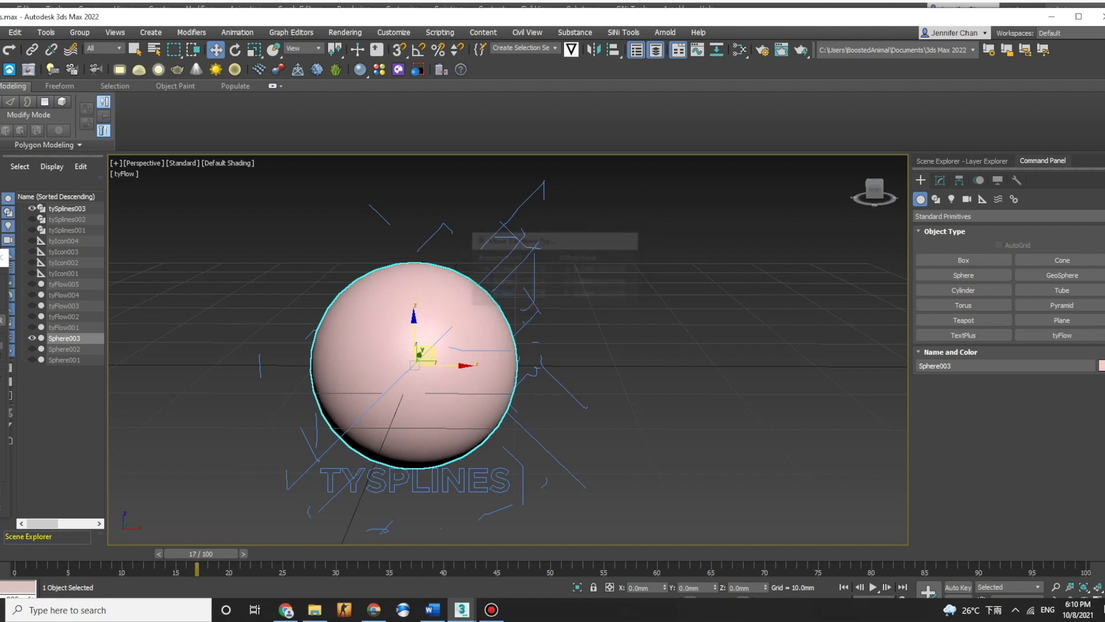
# Place a new tyFlow object in the viewport beside the sphere.
pyautogui.scroll(-8, 565, 272)
pyautogui.moveTo(564, 272); pyautogui.dragTo(590, 330, button='middle')
pyautogui.click(1062, 335)
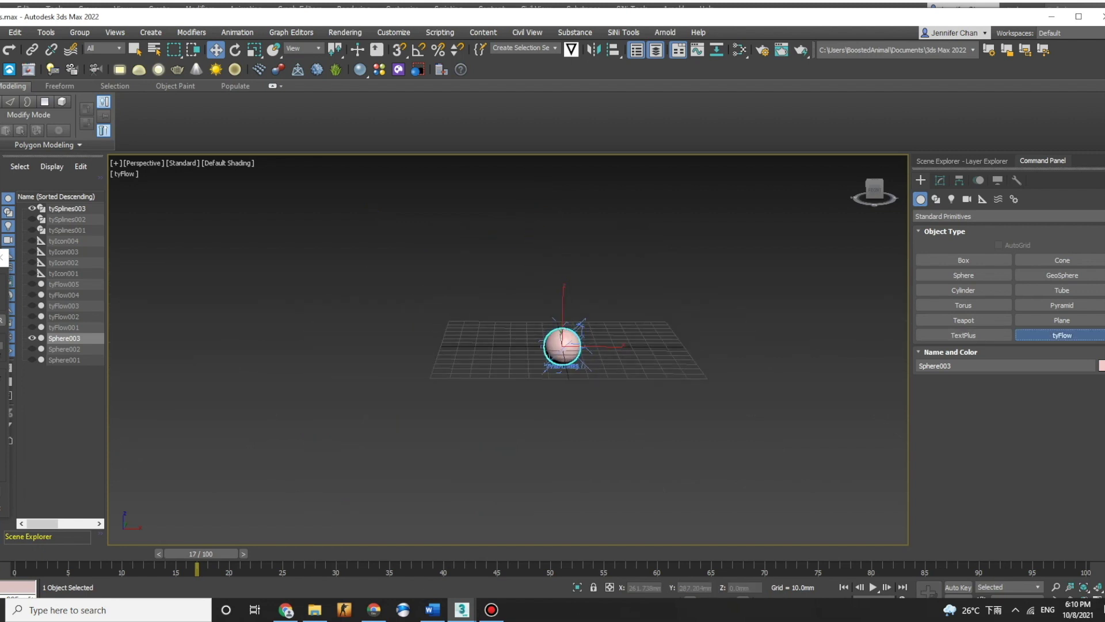
pyautogui.click(402, 351)
pyautogui.scroll(3, 558, 340)
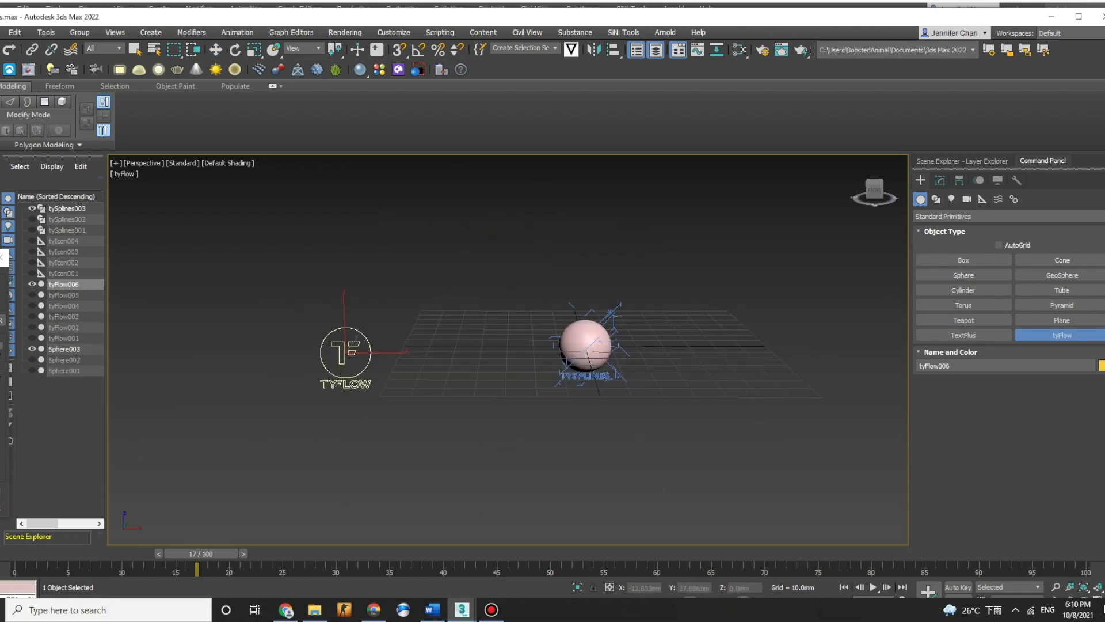
pyautogui.press('w')
# Open the editor for tyFlow006, narrow its window and move it clear of the sphere.
pyautogui.click(118, 174)
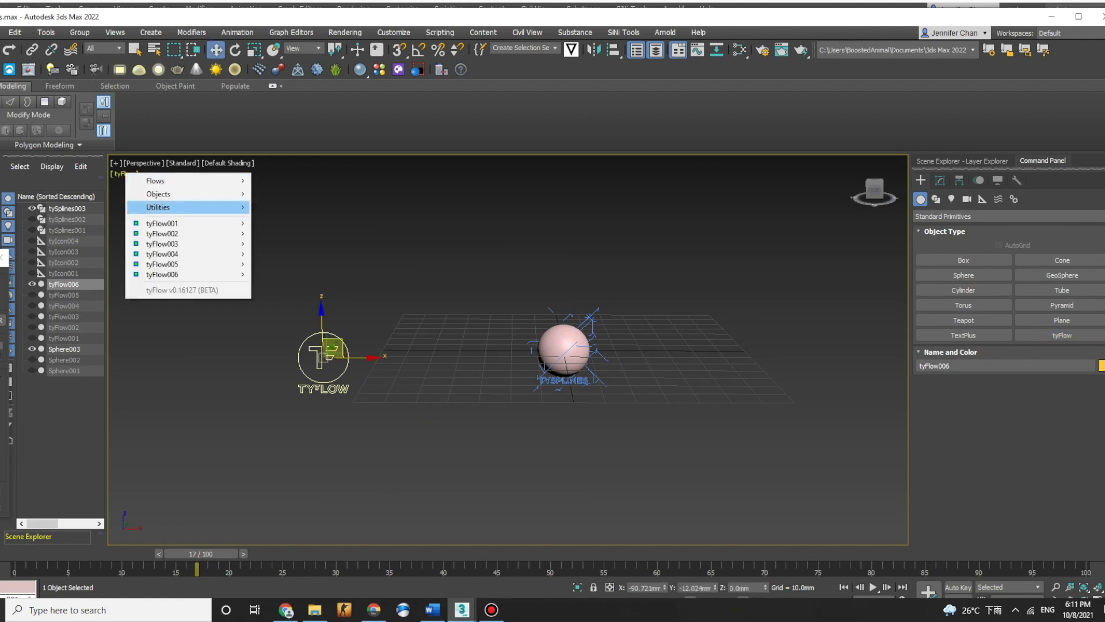
pyautogui.moveTo(162, 275)
pyautogui.click(280, 415)
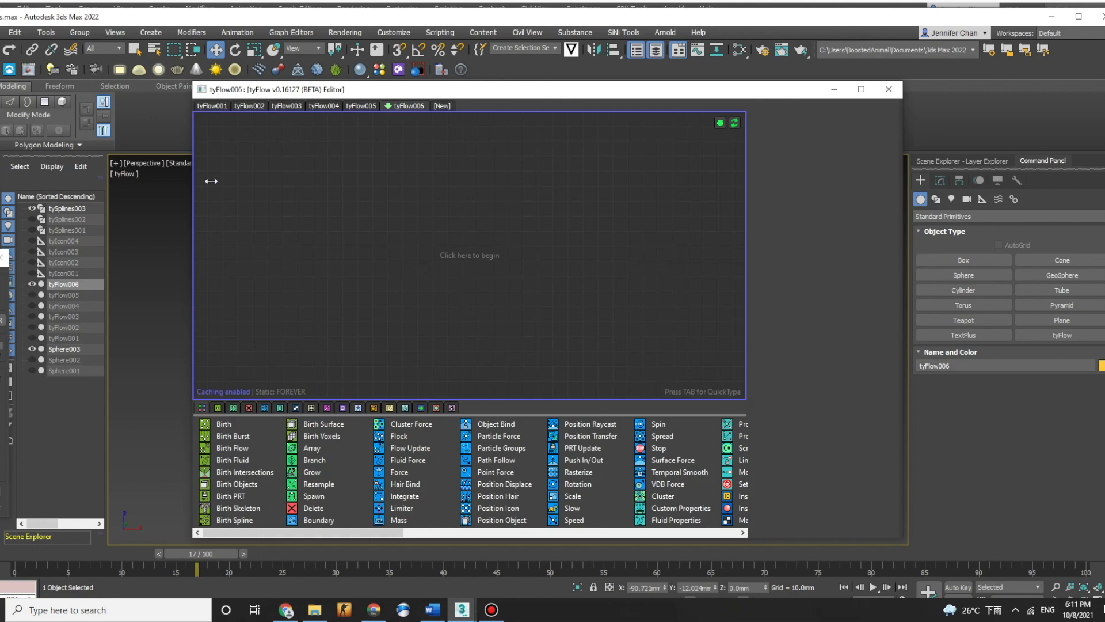
pyautogui.moveTo(193, 181); pyautogui.dragTo(456, 188)
pyautogui.moveTo(666, 90); pyautogui.dragTo(229, 87)
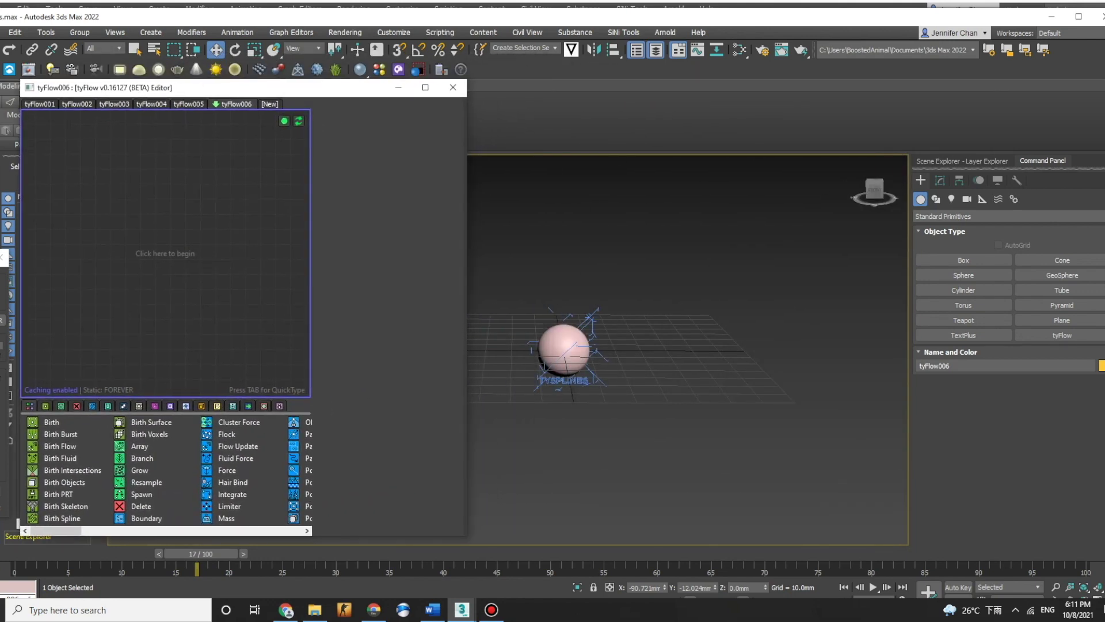
# Create an event with a Birth operator and add a Position Object operator directly below it.
pyautogui.click(52, 423)
pyautogui.moveTo(52, 422); pyautogui.dragTo(179, 259)
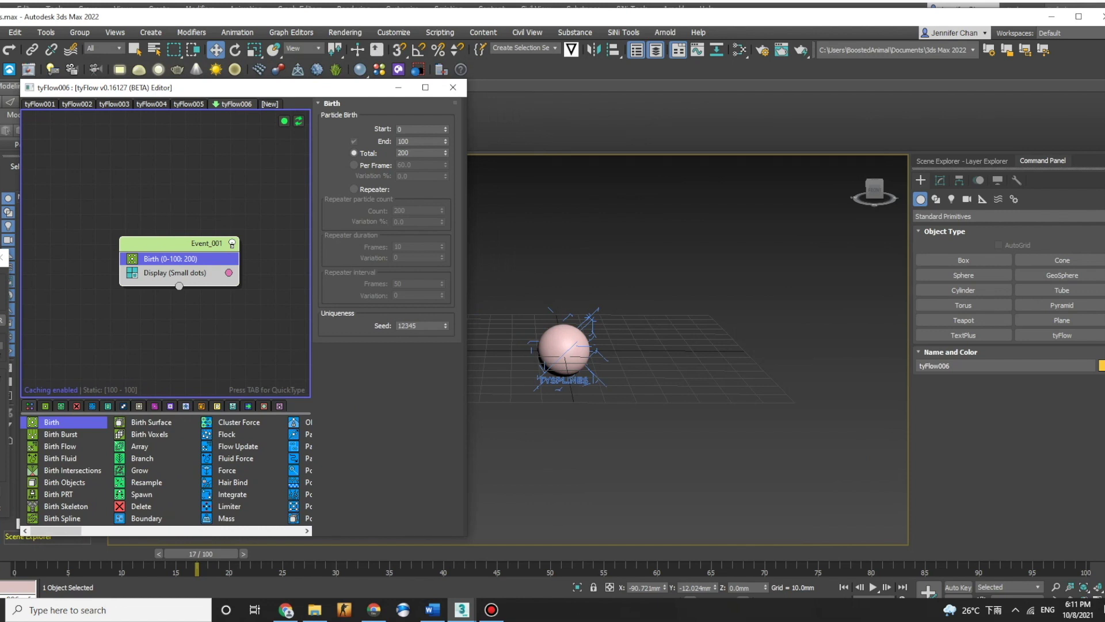
pyautogui.press('Tab')
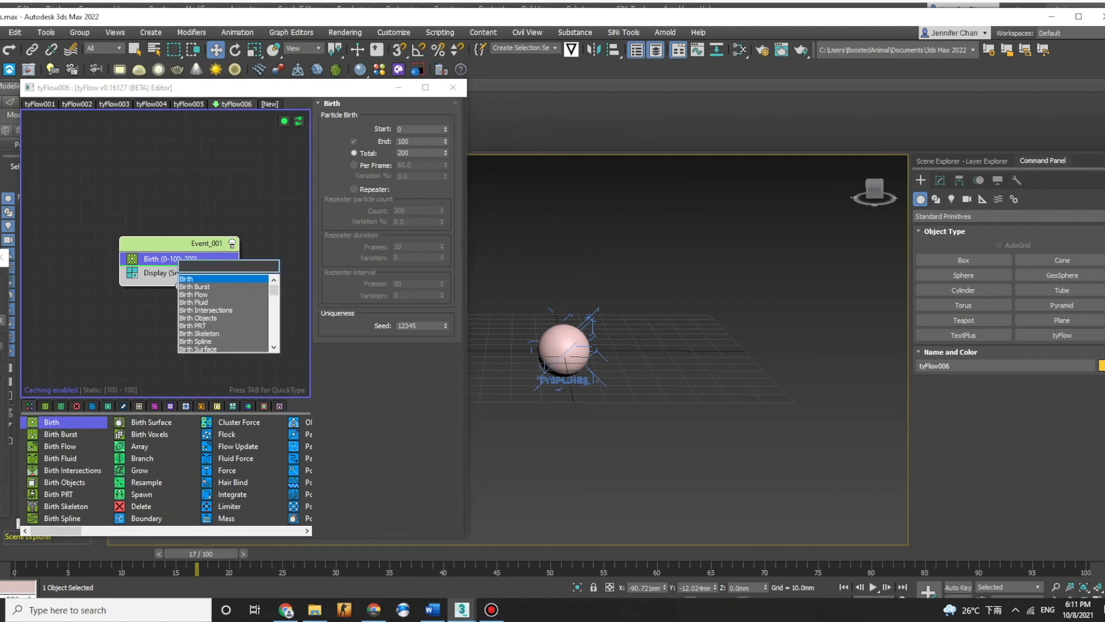
pyautogui.write('pois')
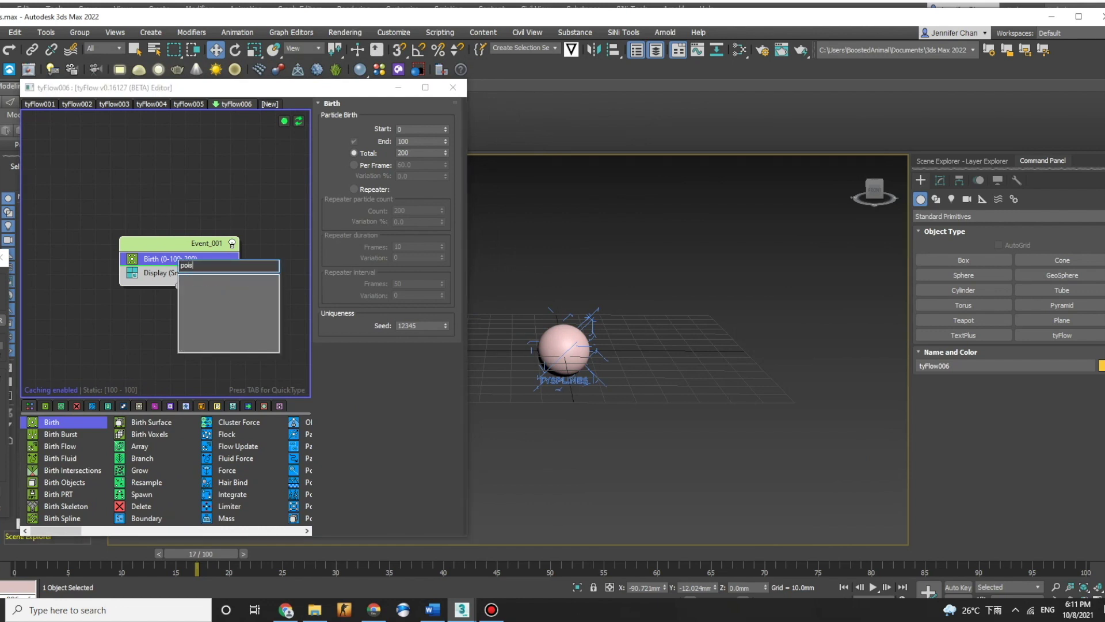
pyautogui.press('BackSpace')
pyautogui.press('BackSpace')
pyautogui.write('sition')
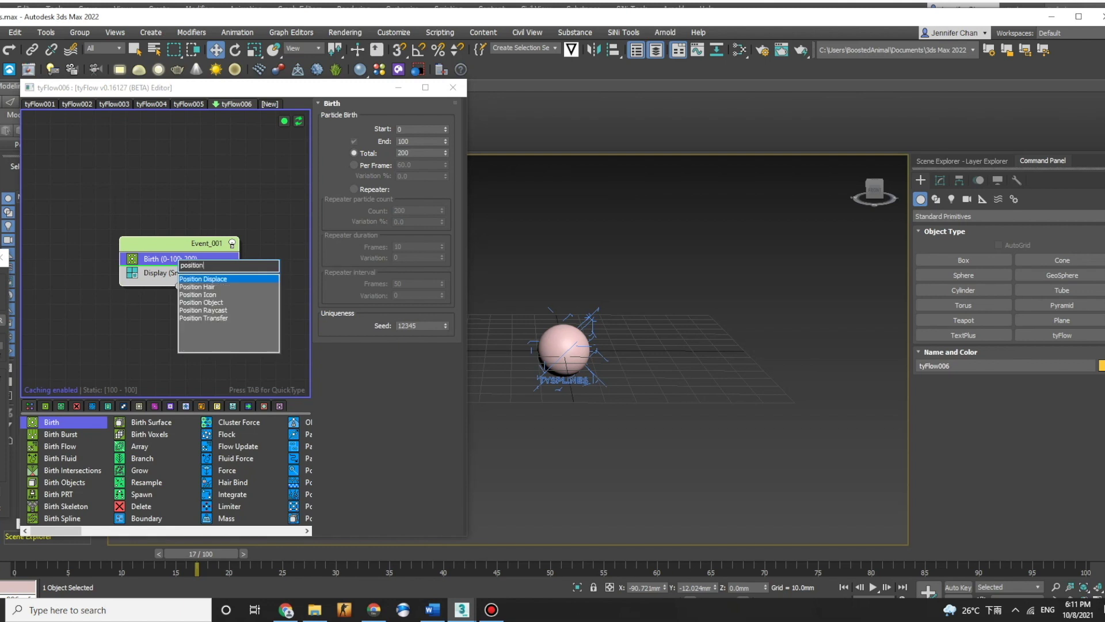
pyautogui.press('Down')
pyautogui.press('Down')
pyautogui.press('Down')
pyautogui.press('Return')
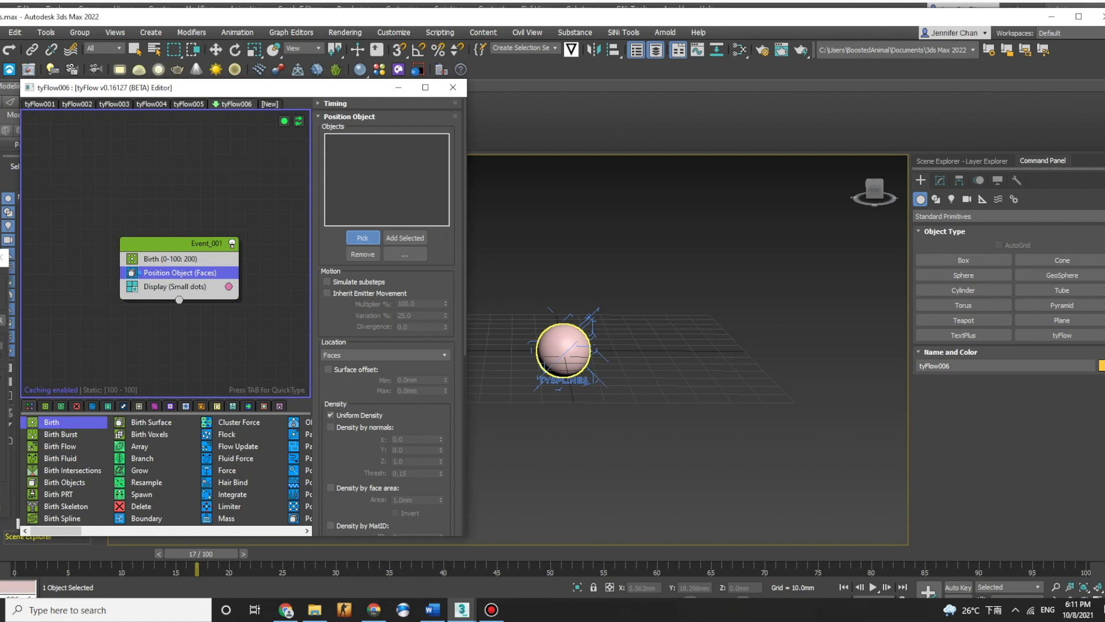
# Pick the pink sphere as the Position Object emitter, preview the particles across the timeline, and shift the editor window slightly.
pyautogui.click(567, 334)
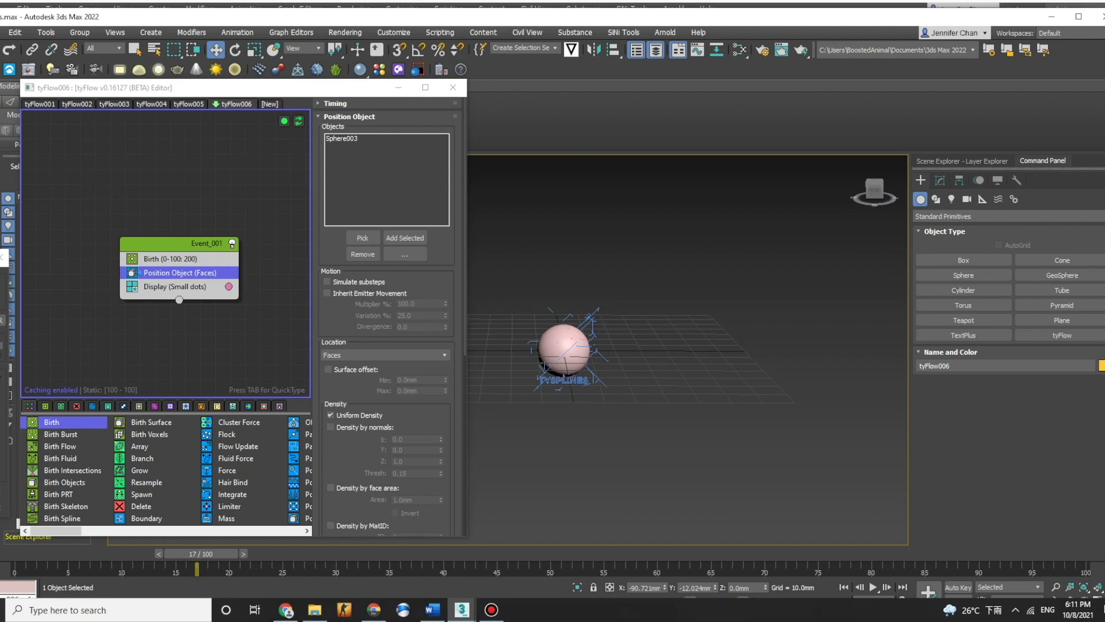
pyautogui.moveTo(201, 553); pyautogui.dragTo(395, 553)
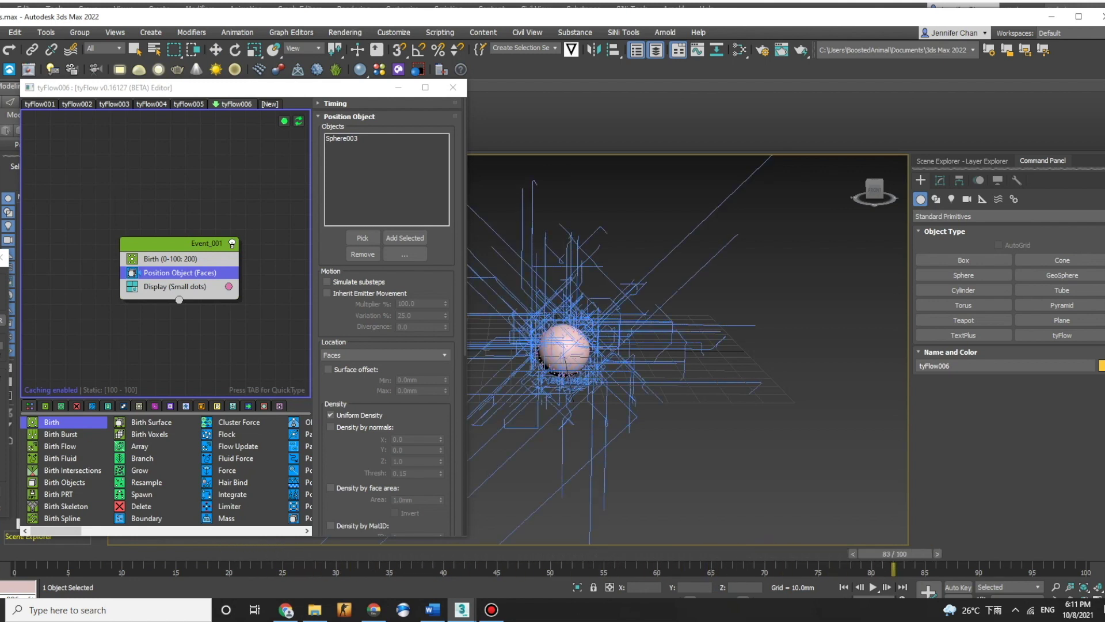
pyautogui.moveTo(895, 553); pyautogui.dragTo(180, 553)
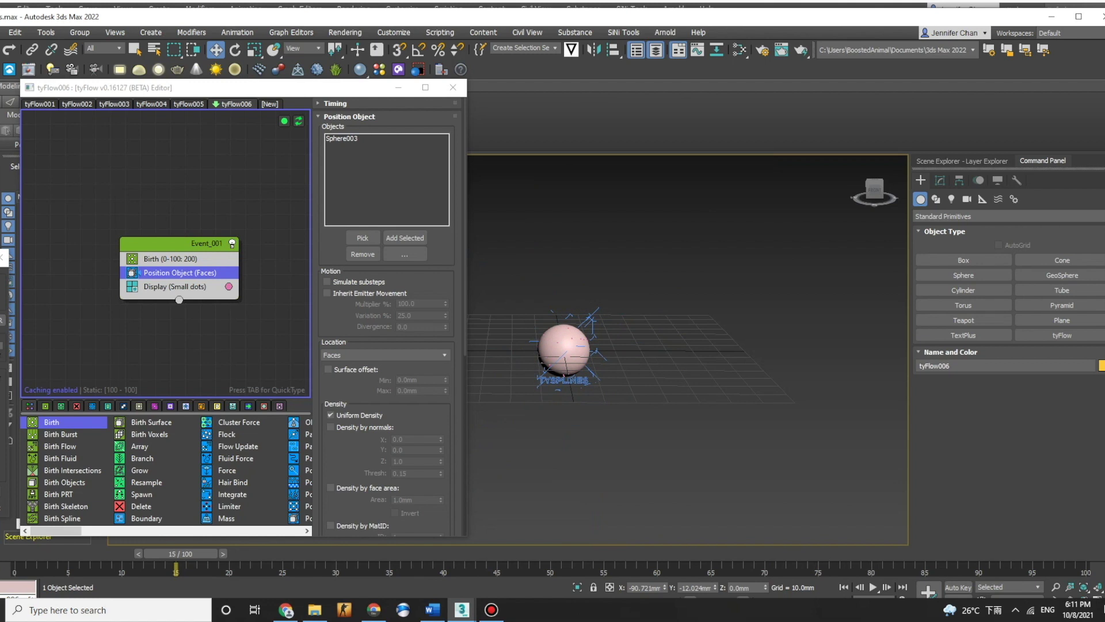
pyautogui.moveTo(242, 88); pyautogui.dragTo(259, 78)
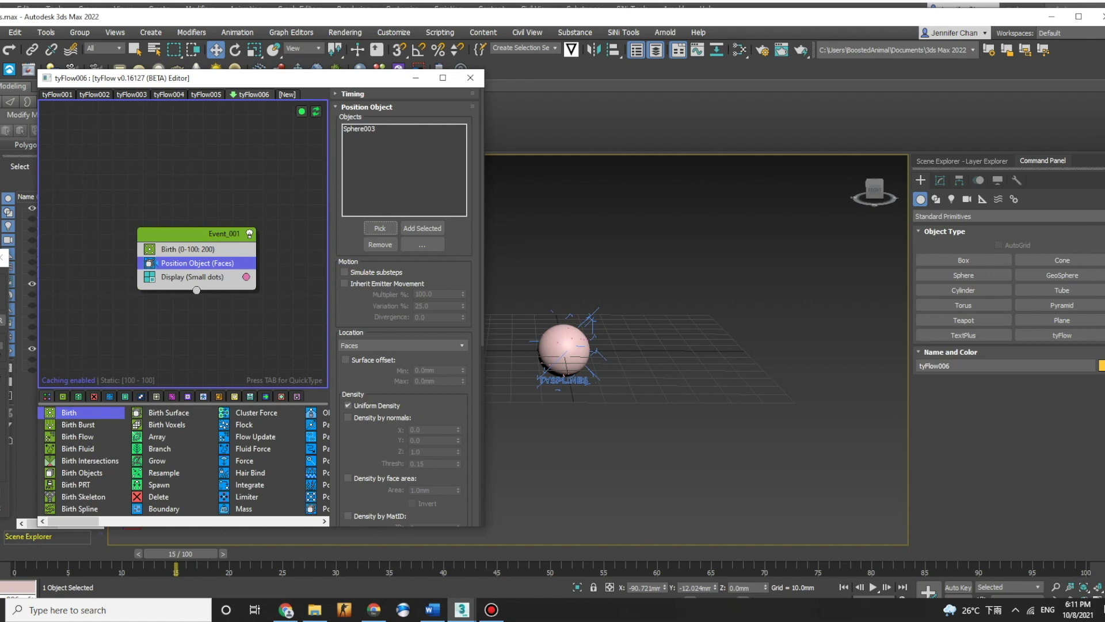
# Add a Shape operator below Position Object and set its mesh to the 3D type Sphere (LowRes).
pyautogui.press('Tab')
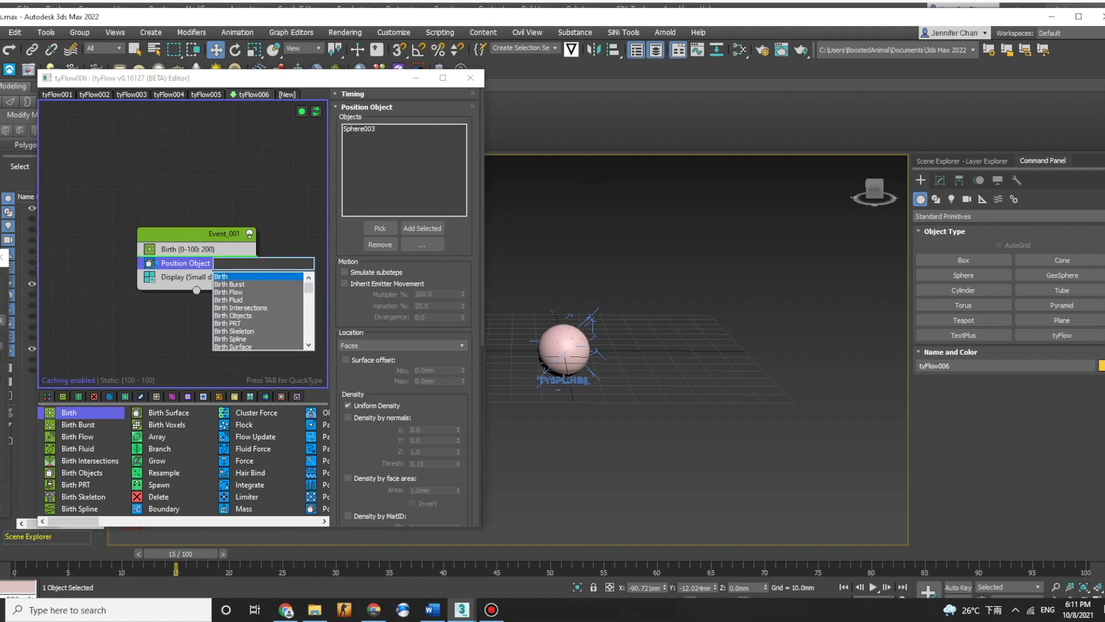
pyautogui.write('shape')
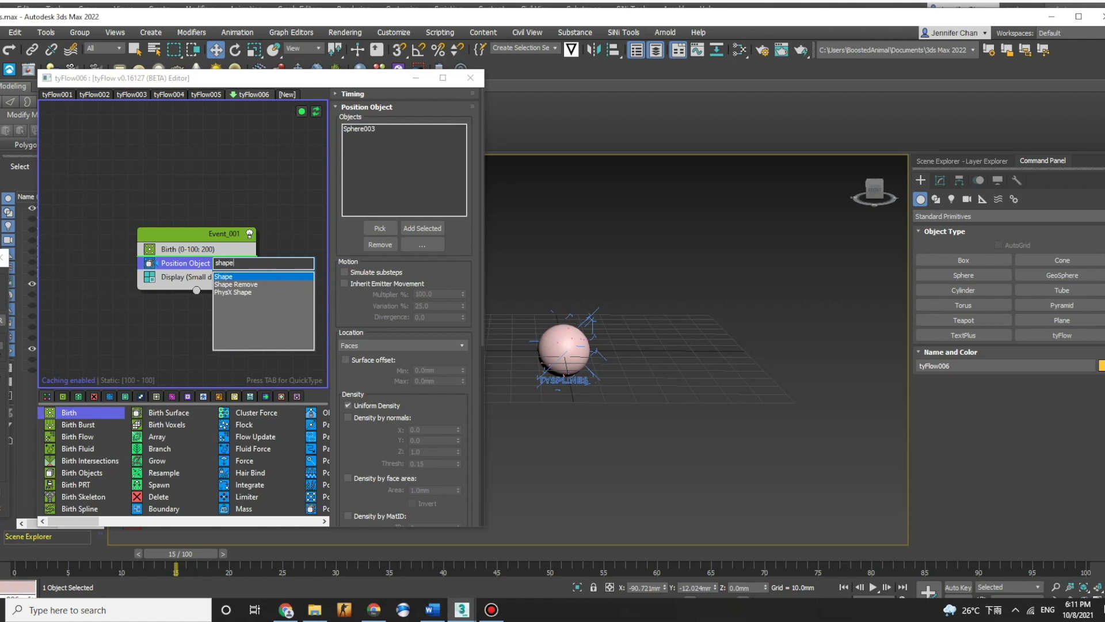
pyautogui.press('Return')
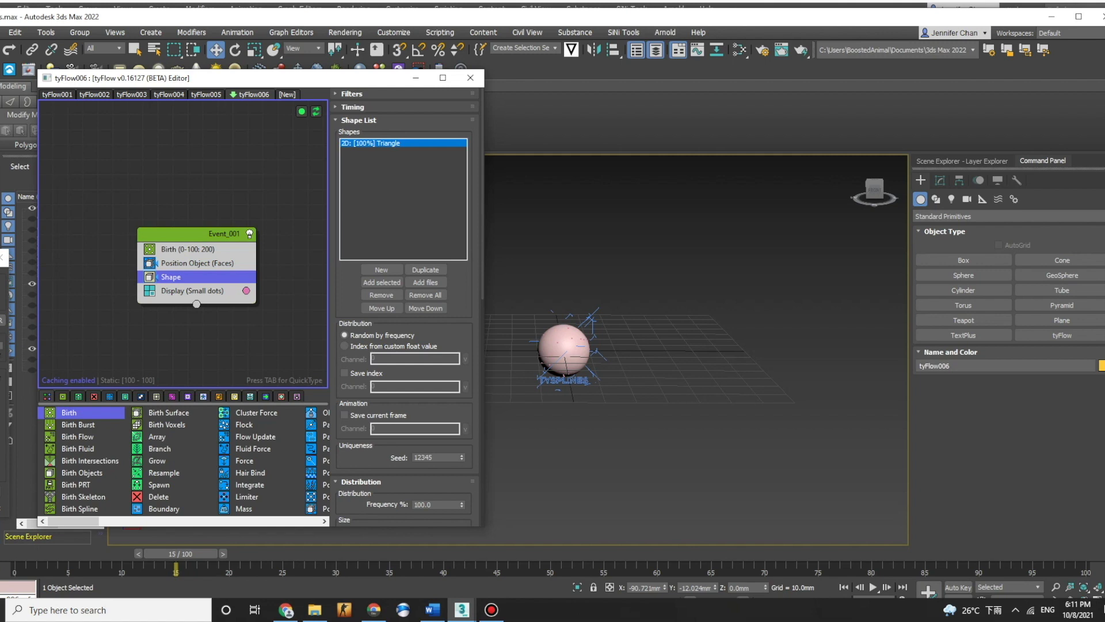
pyautogui.scroll(-5, 403, 305)
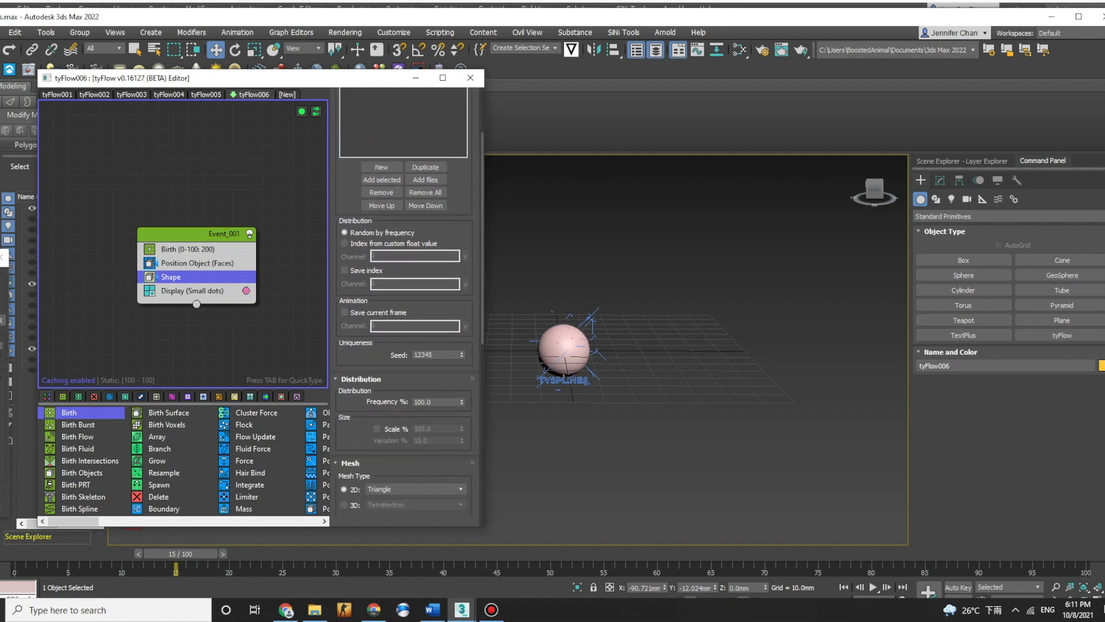
pyautogui.scroll(-1, 403, 305)
pyautogui.click(344, 345)
pyautogui.click(414, 345)
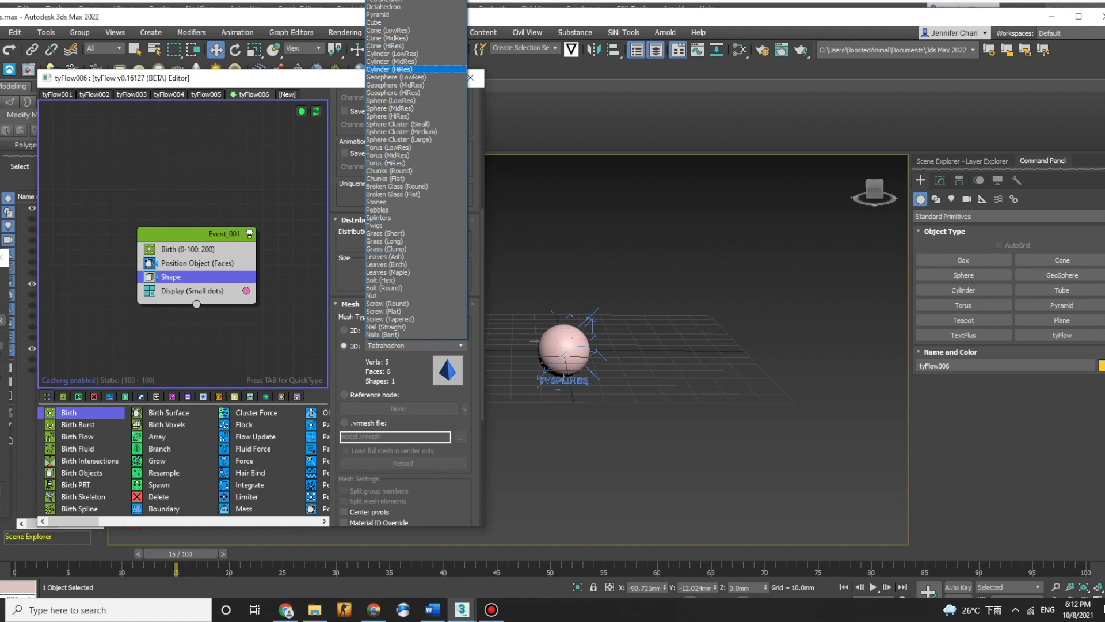
pyautogui.click(392, 101)
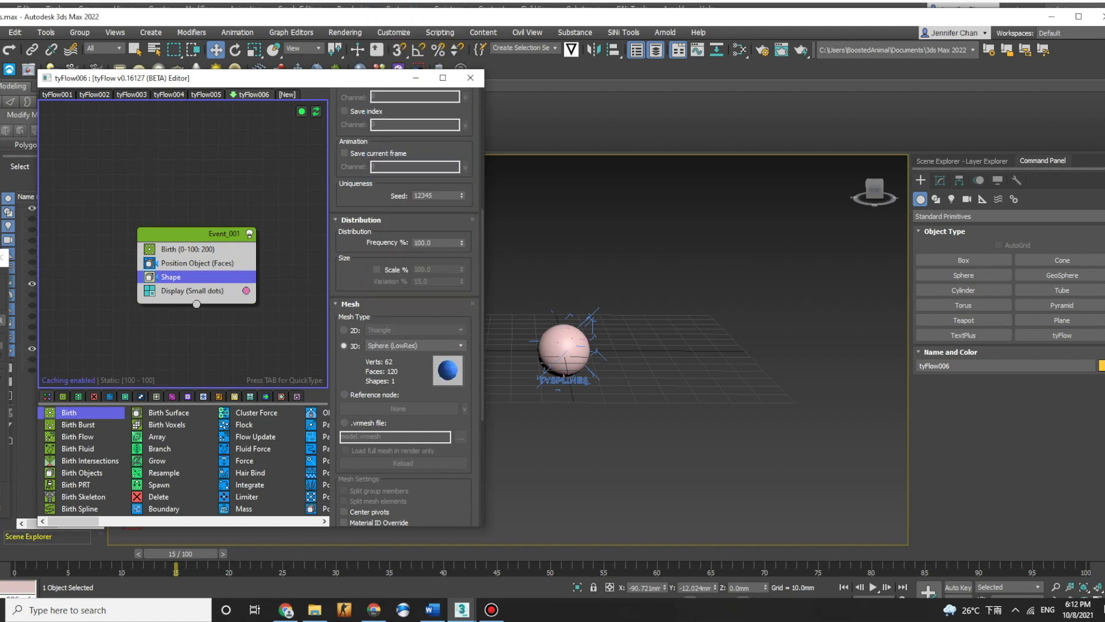
# Enable scaling for the Shape operator and set the scale to 150%.
pyautogui.click(376, 269)
pyautogui.doubleClick(423, 269)
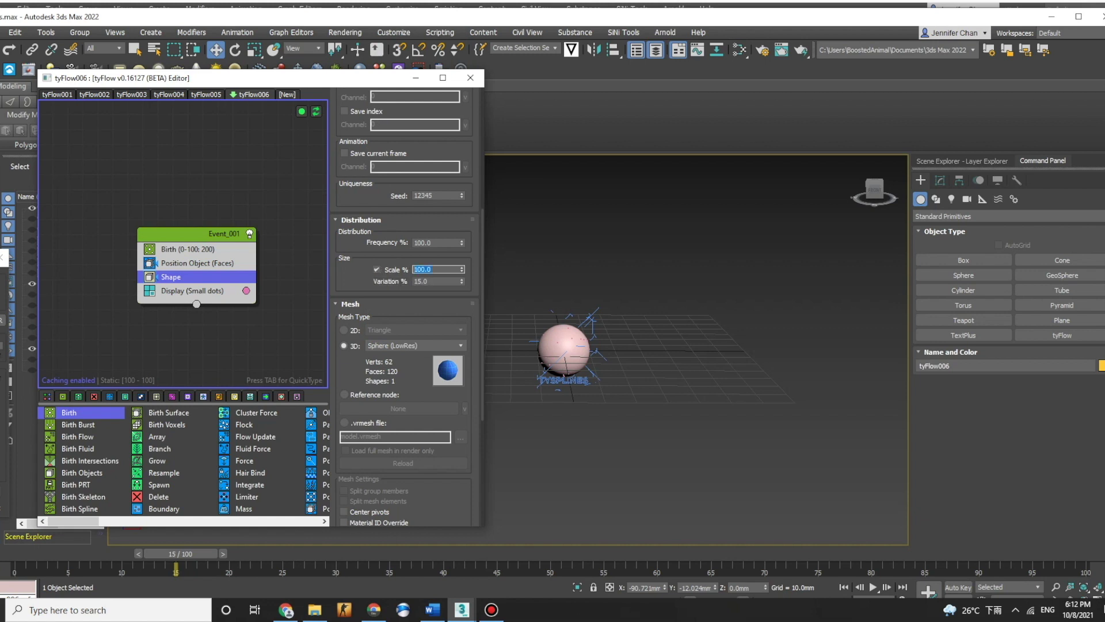
pyautogui.write('150')
pyautogui.press('Return')
pyautogui.moveTo(181, 553)
pyautogui.mouseDown()
pyautogui.moveTo(109, 553)
pyautogui.moveTo(915, 553)
pyautogui.moveTo(140, 553)
pyautogui.moveTo(191, 553)
pyautogui.mouseUp()
# Set the Display operator's type to Geometry and preview the particles on the sphere up to frame 68.
pyautogui.click(193, 291)
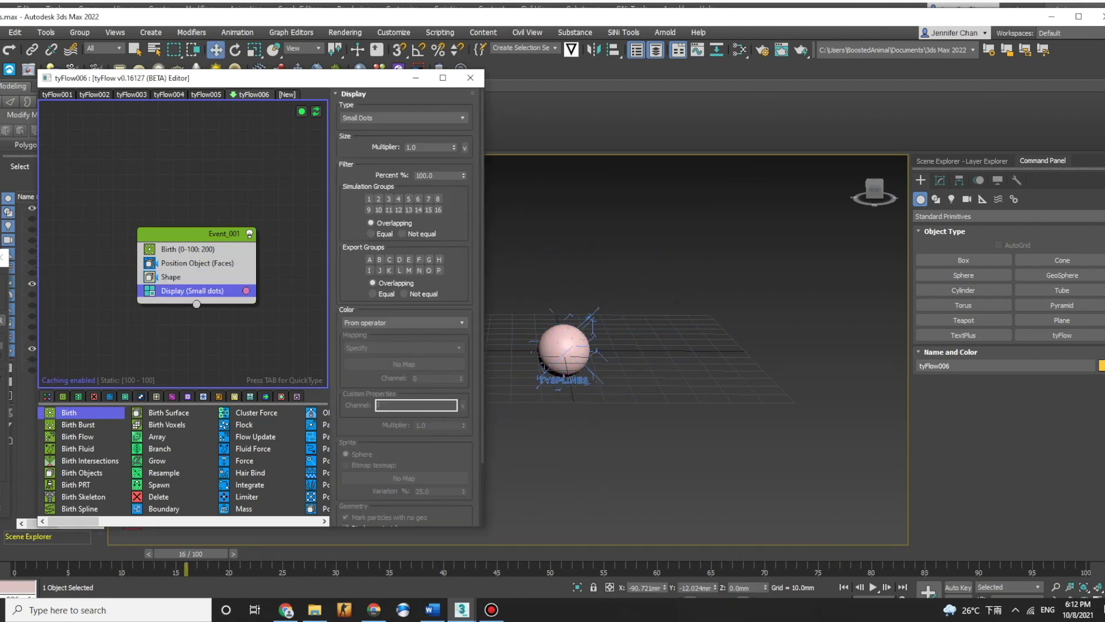
pyautogui.click(402, 117)
pyautogui.click(357, 175)
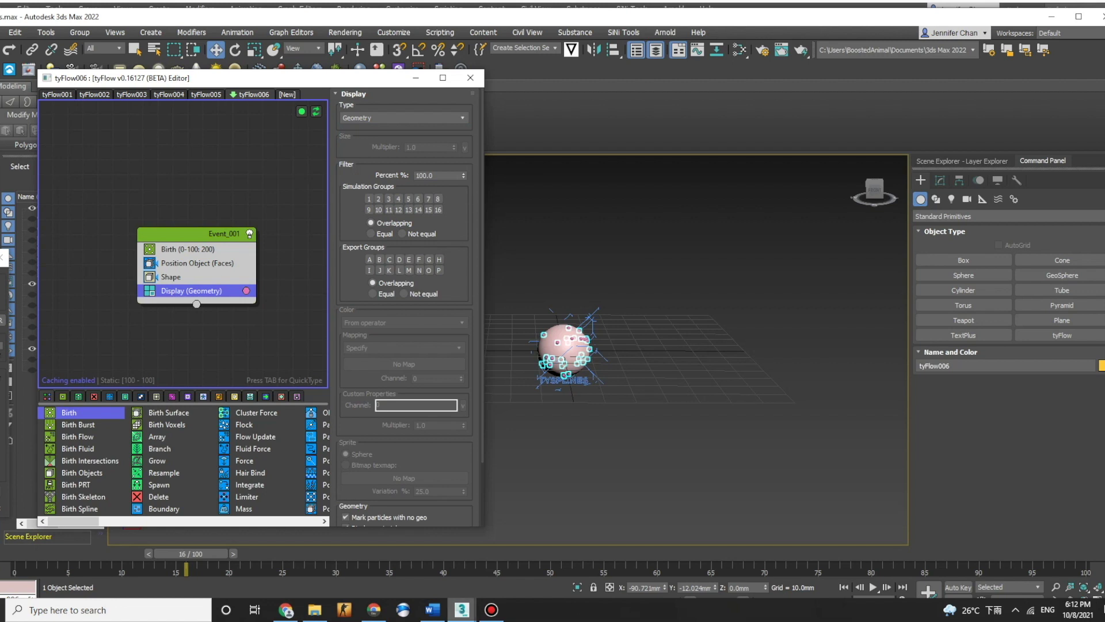
pyautogui.moveTo(190, 553); pyautogui.dragTo(743, 553)
pyautogui.press('w')
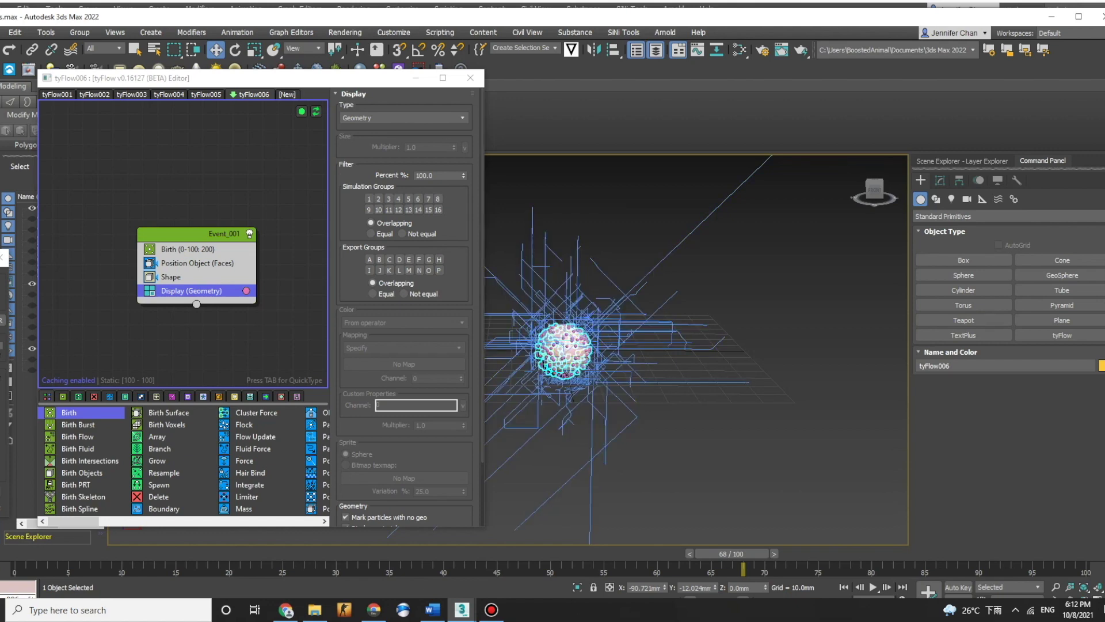
# Insert a Path Follow operator directly below the Position Object operator.
pyautogui.click(197, 264)
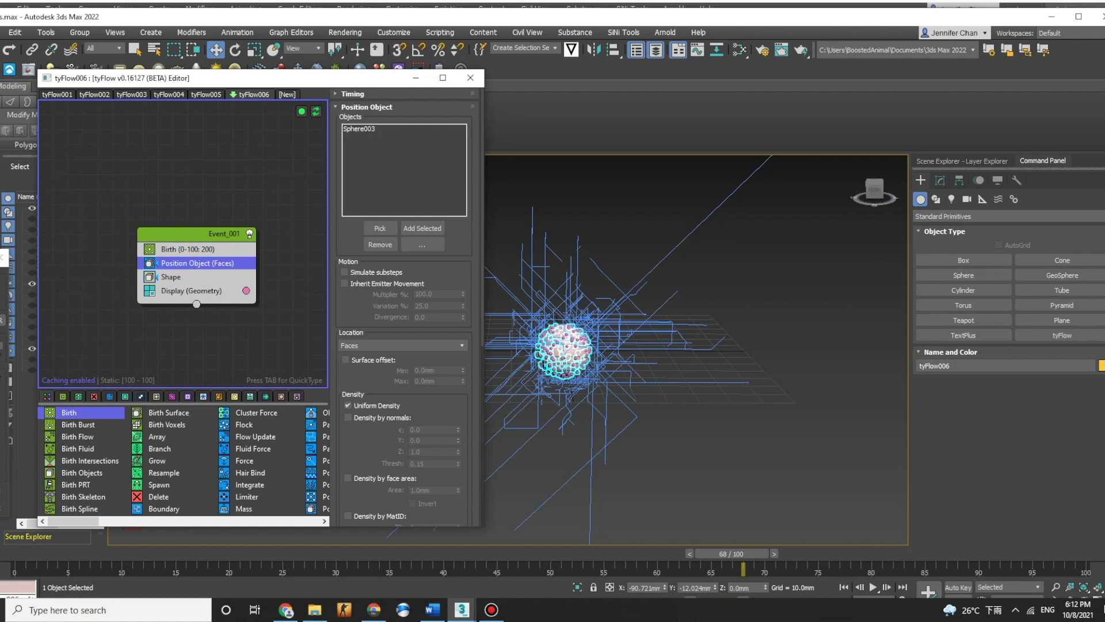
pyautogui.press('Tab')
pyautogui.write('position')
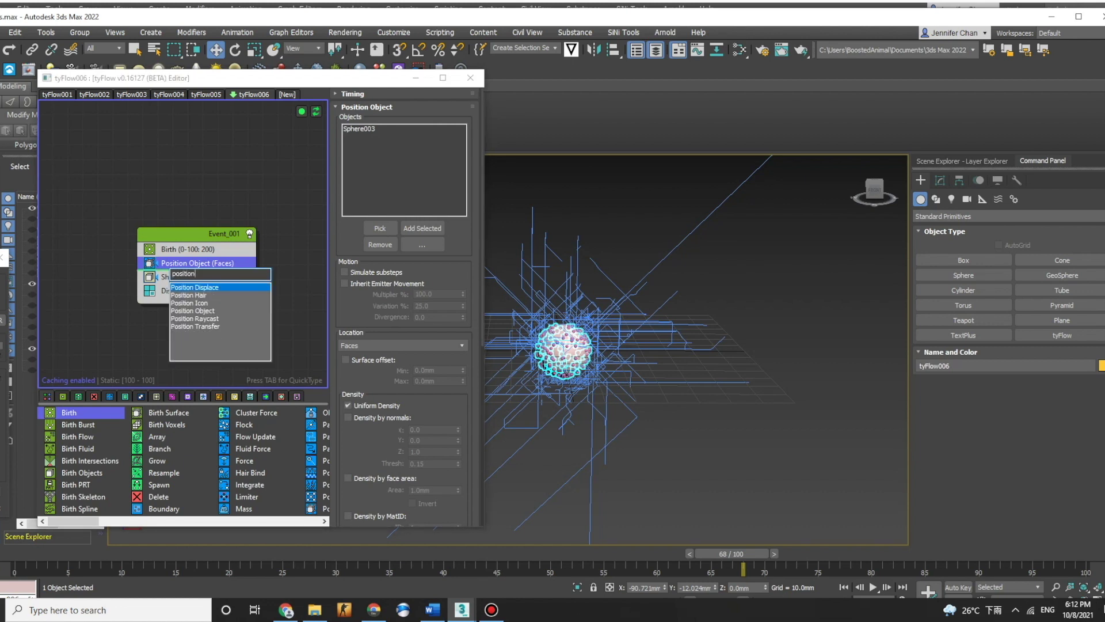
pyautogui.press('BackSpace')
pyautogui.press('BackSpace')
pyautogui.press('BackSpace')
pyautogui.press('BackSpace')
pyautogui.press('BackSpace')
pyautogui.press('BackSpace')
pyautogui.press('BackSpace')
pyautogui.write('ath')
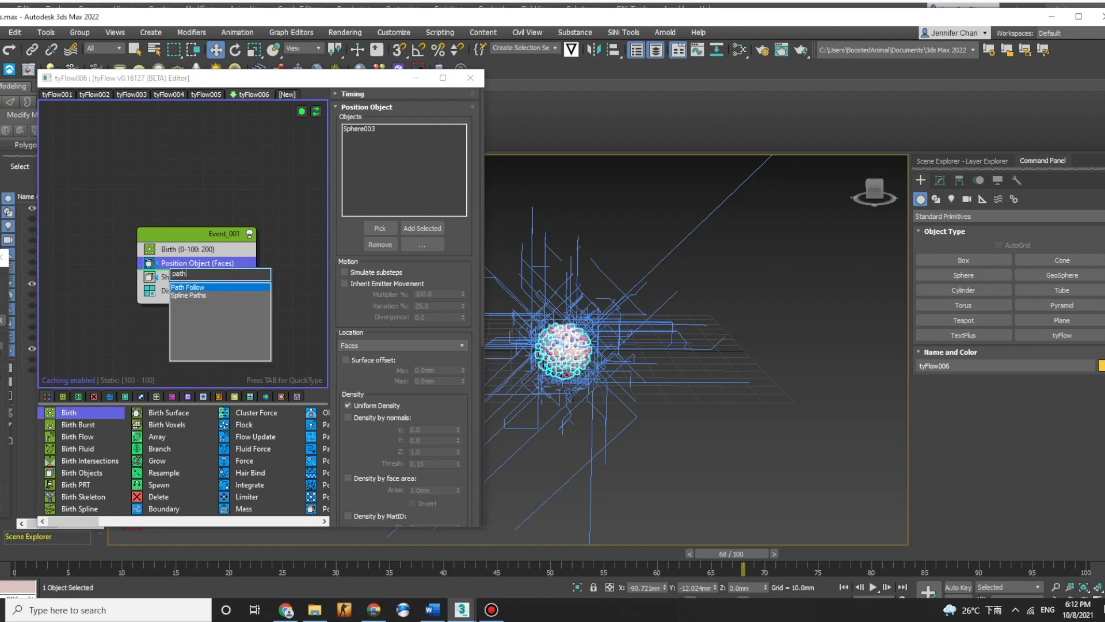
pyautogui.press('Return')
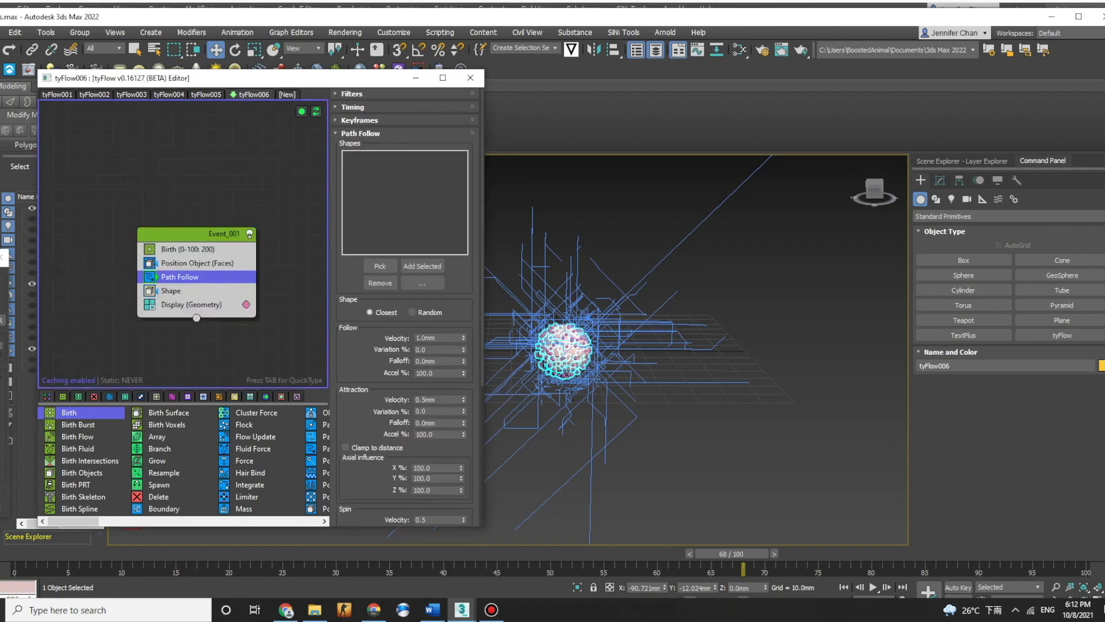
# Pick the tySplines003 trails as the Path Follow shape, preview the motion across the timeline, and return to frame 0.
pyautogui.click(380, 266)
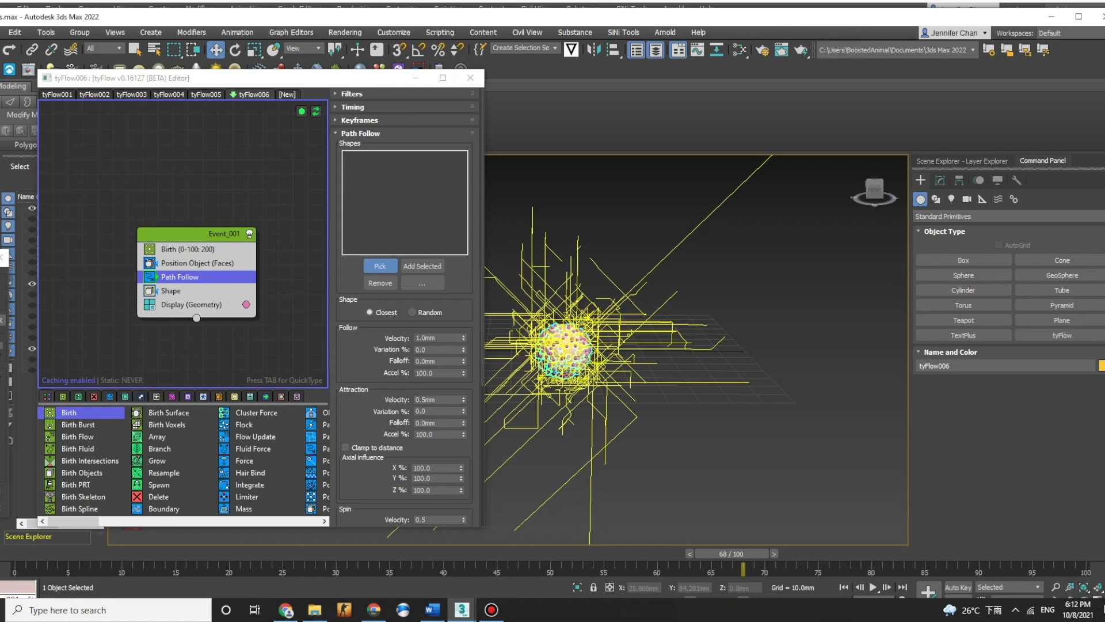
pyautogui.click(612, 313)
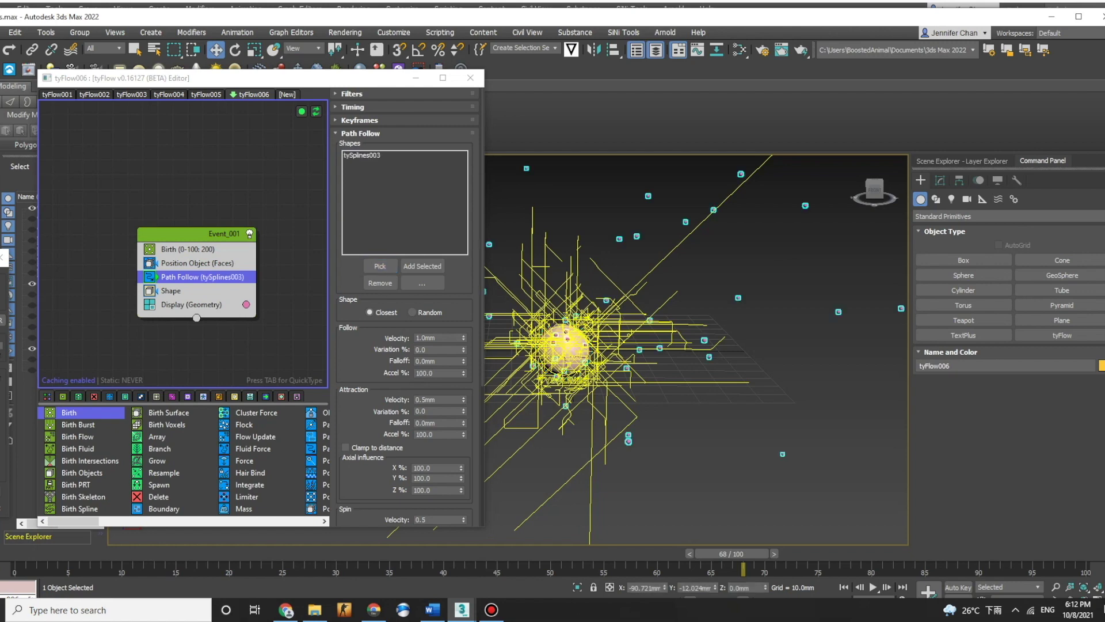
pyautogui.moveTo(732, 554); pyautogui.dragTo(201, 554)
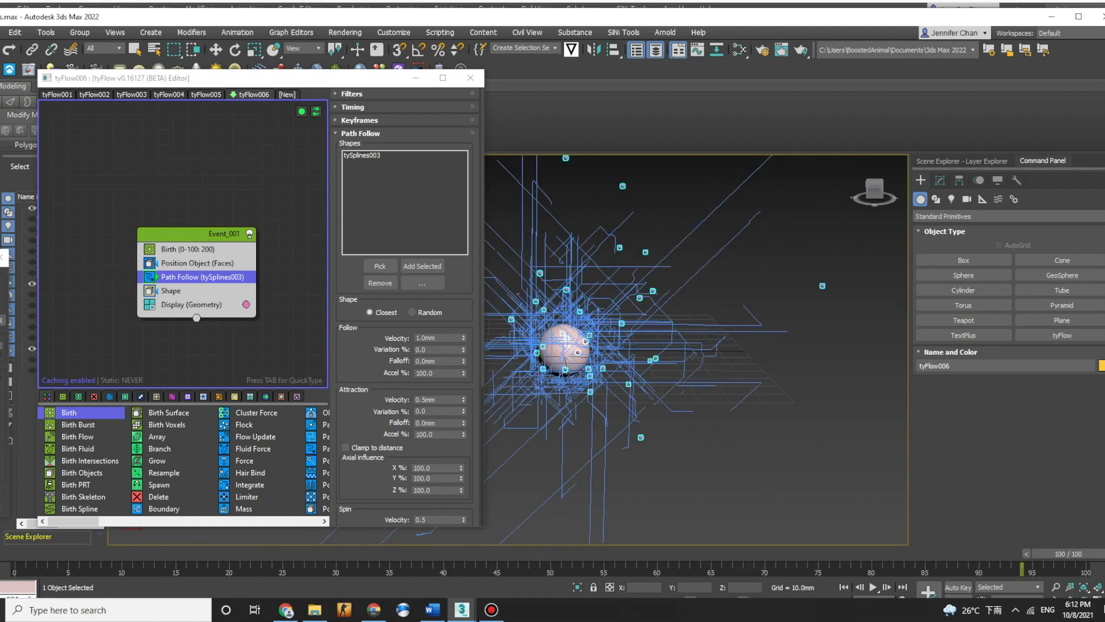
pyautogui.moveTo(1069, 554); pyautogui.dragTo(27, 554)
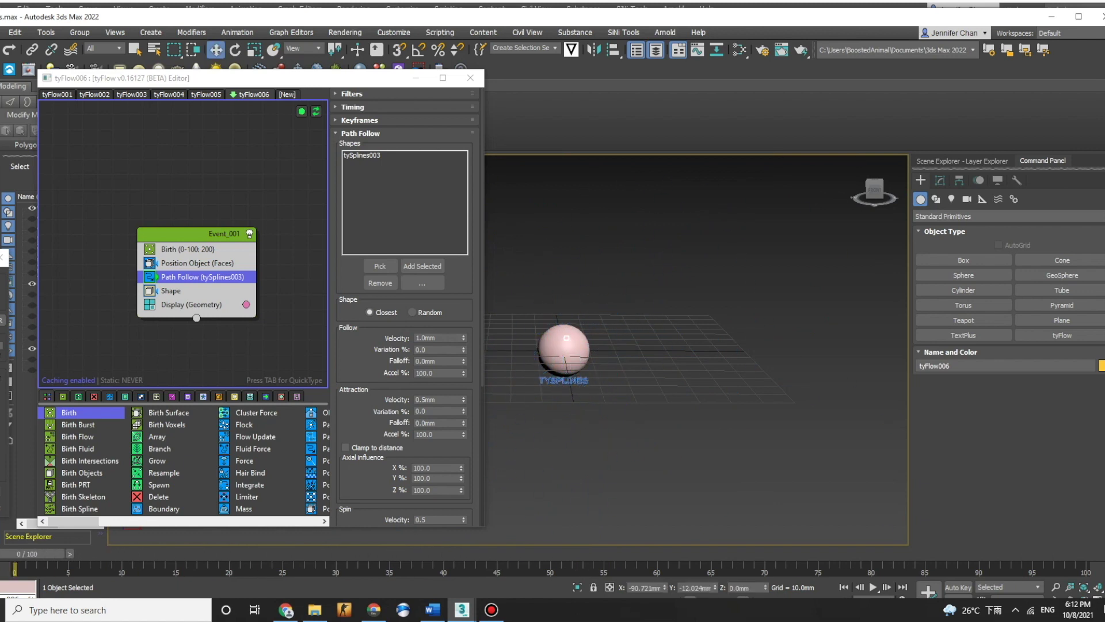
# Add a Speed operator directly below the Path Follow operator.
pyautogui.press('Tab')
pyautogui.write('speed')
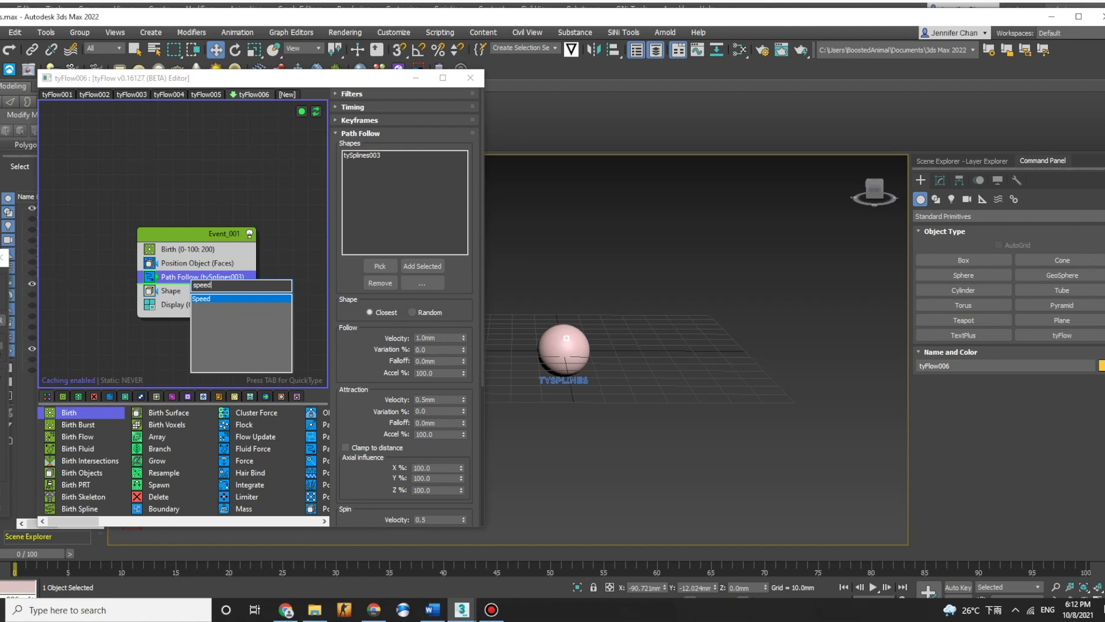
pyautogui.press('Return')
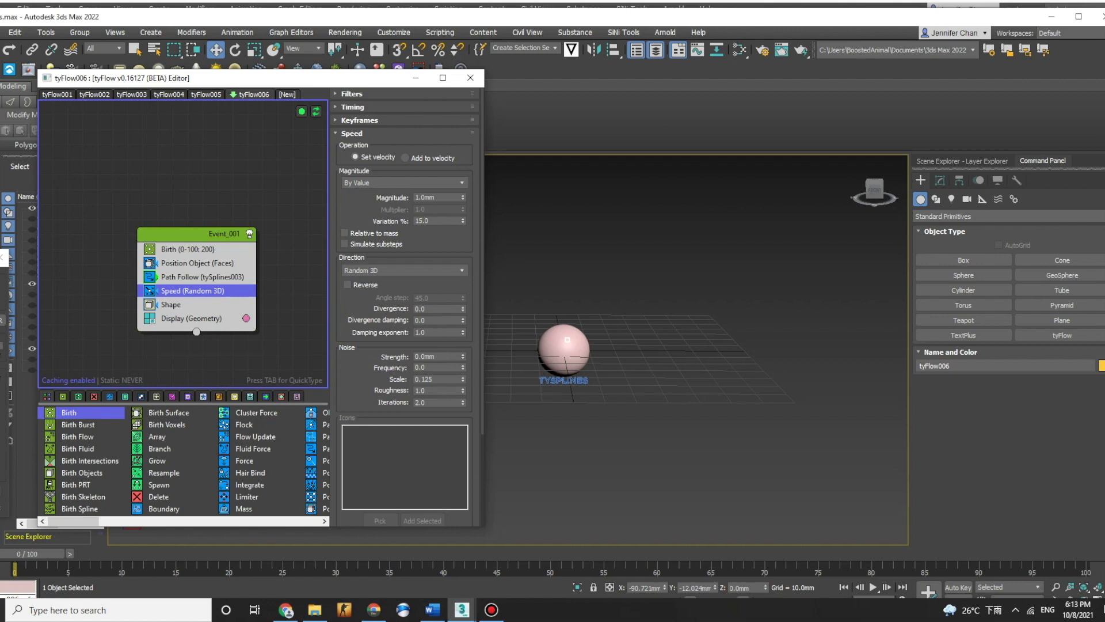
# Set the Speed operator's noise strength to 1 mm and noise frequency to 1, and preview the motion on the timeline.
pyautogui.click(437, 356)
pyautogui.write('1')
pyautogui.press('Tab')
pyautogui.press('BackSpace')
pyautogui.write('1')
pyautogui.press('Return')
pyautogui.moveTo(27, 553); pyautogui.dragTo(170, 553)
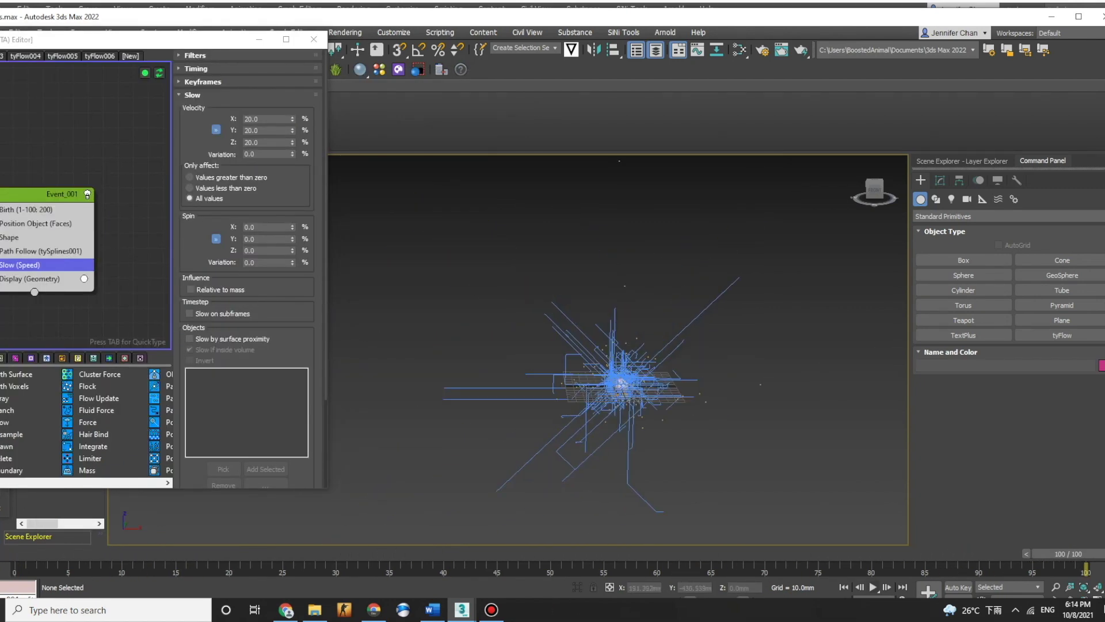
# Play back the particle animation following the spline trails, and stop it.
pyautogui.press('/')
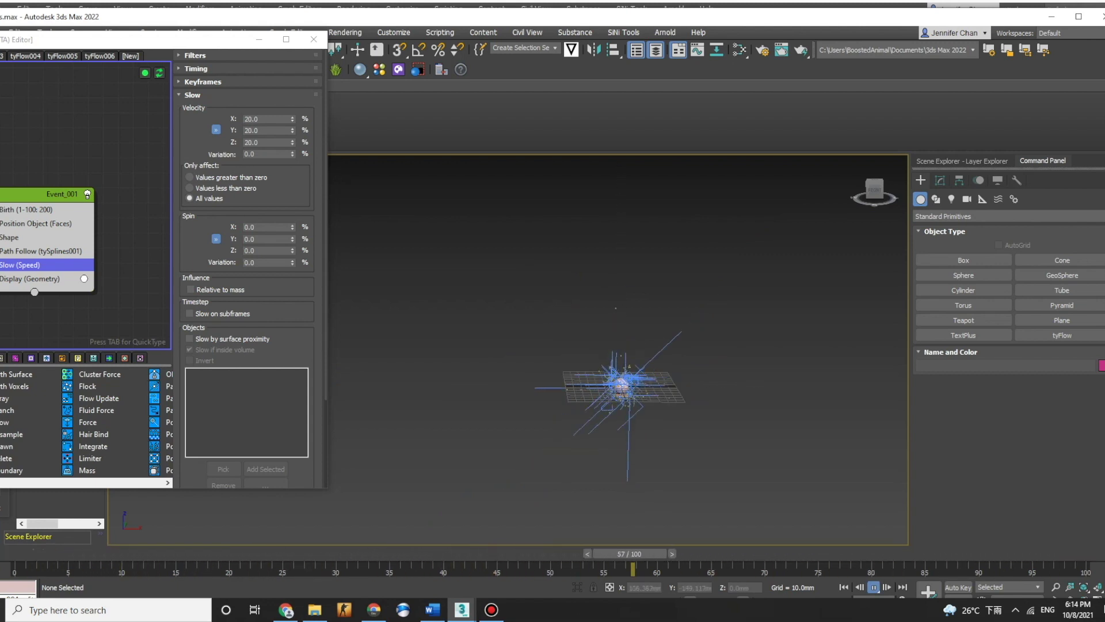
pyautogui.press('/')
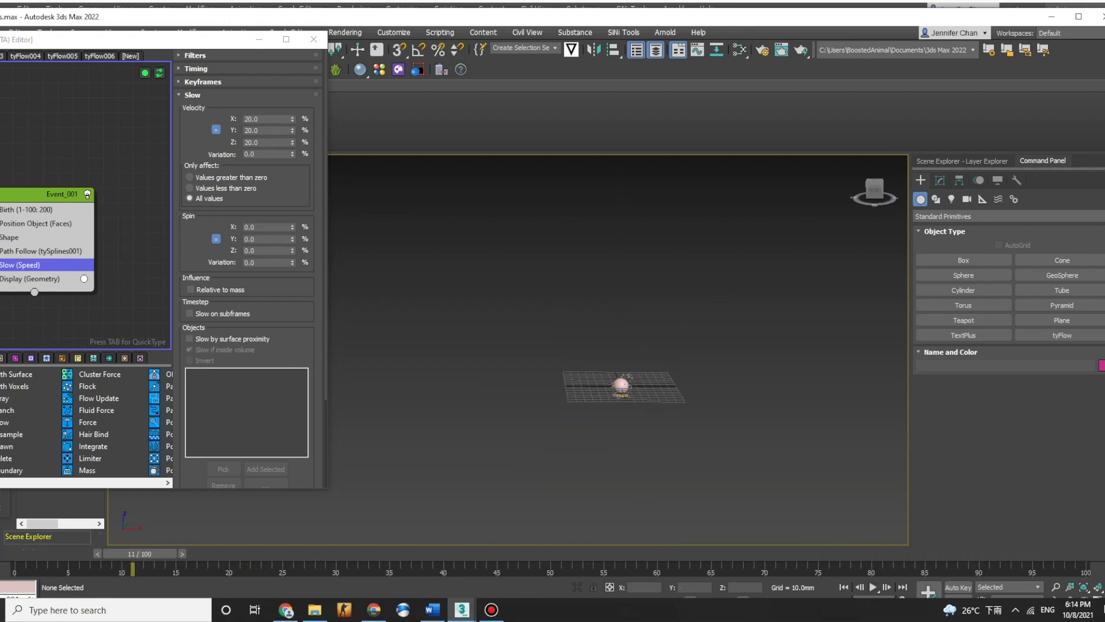